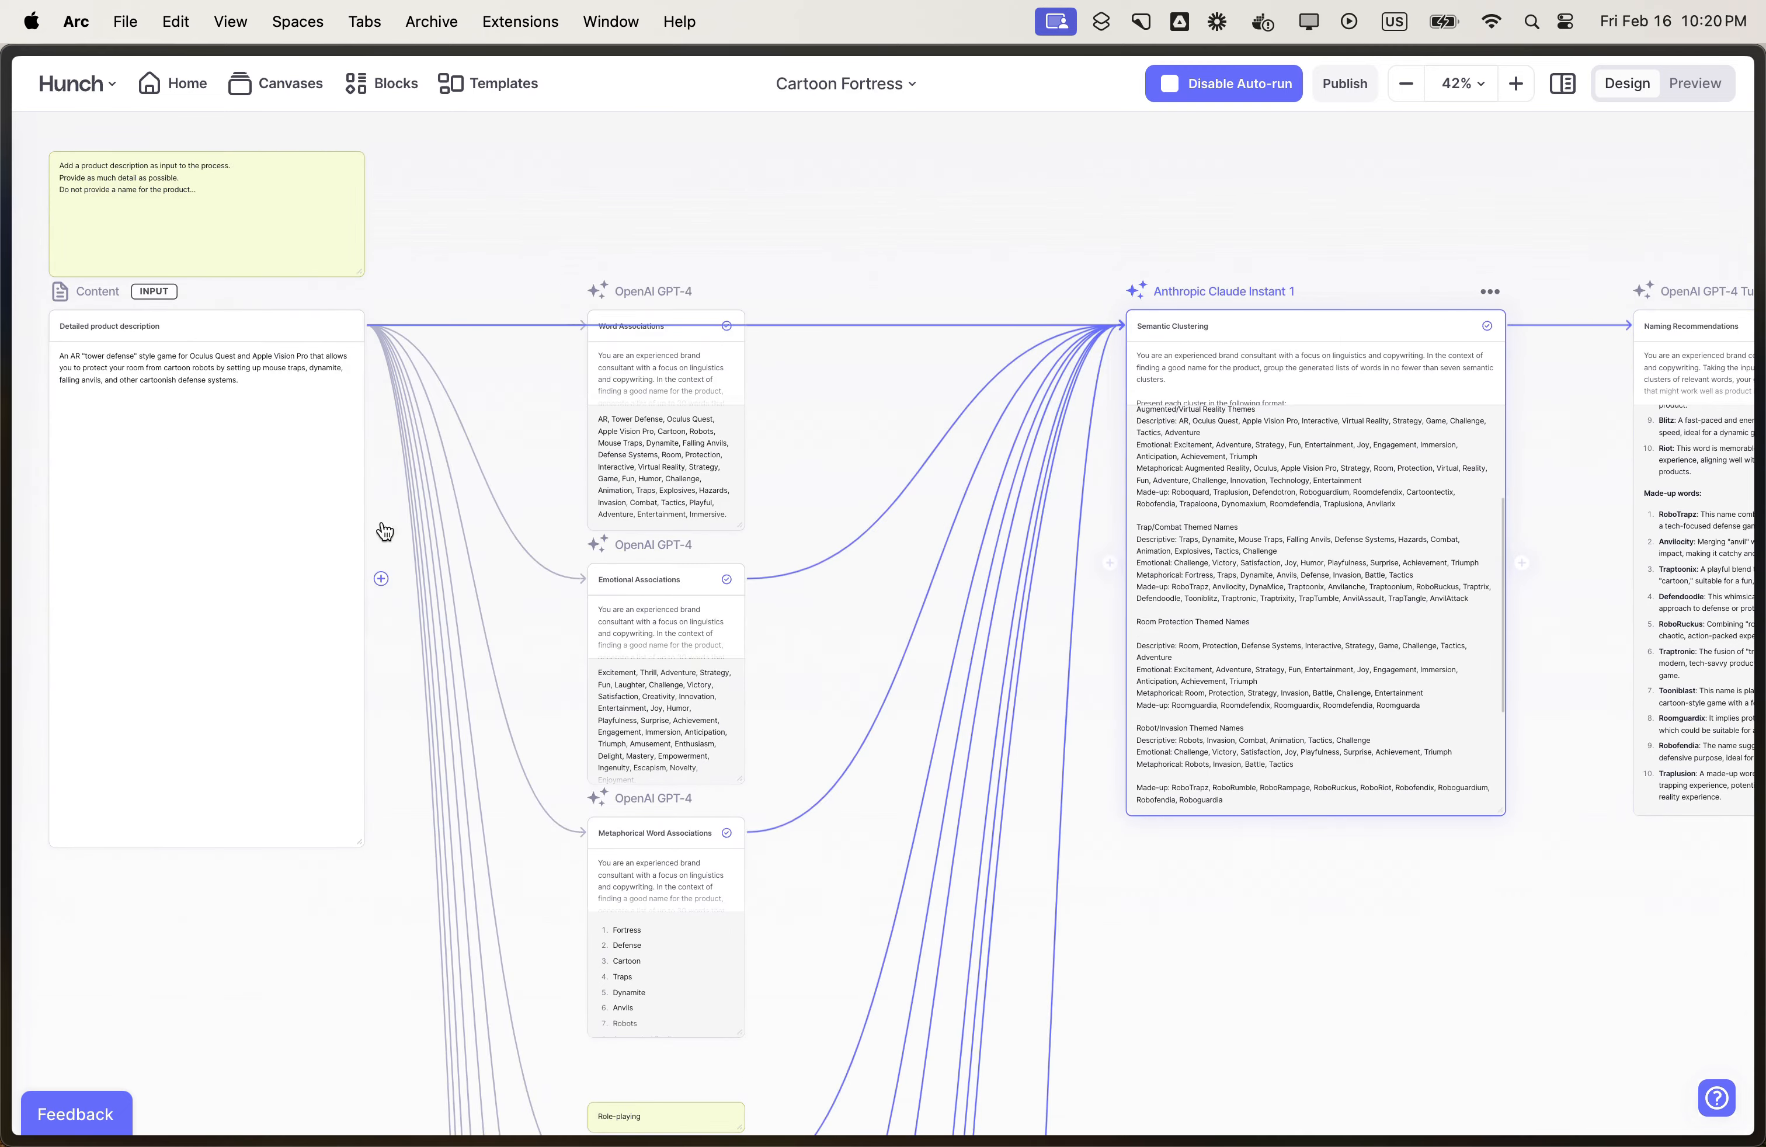
- Add and run an AI text block instructed as product designer & strategist to envision 3-5 very different product concepts, output as unnamed 2-3 sentence bullets
{"action": "left_click_drag", "start_coordinate": [380, 579], "coordinate": [569, 348]}
{"action": "type", "text": "You are a product designer & strategist. Envision 3-5 concepts/positions for this product. Make them as different from each other as you can."}
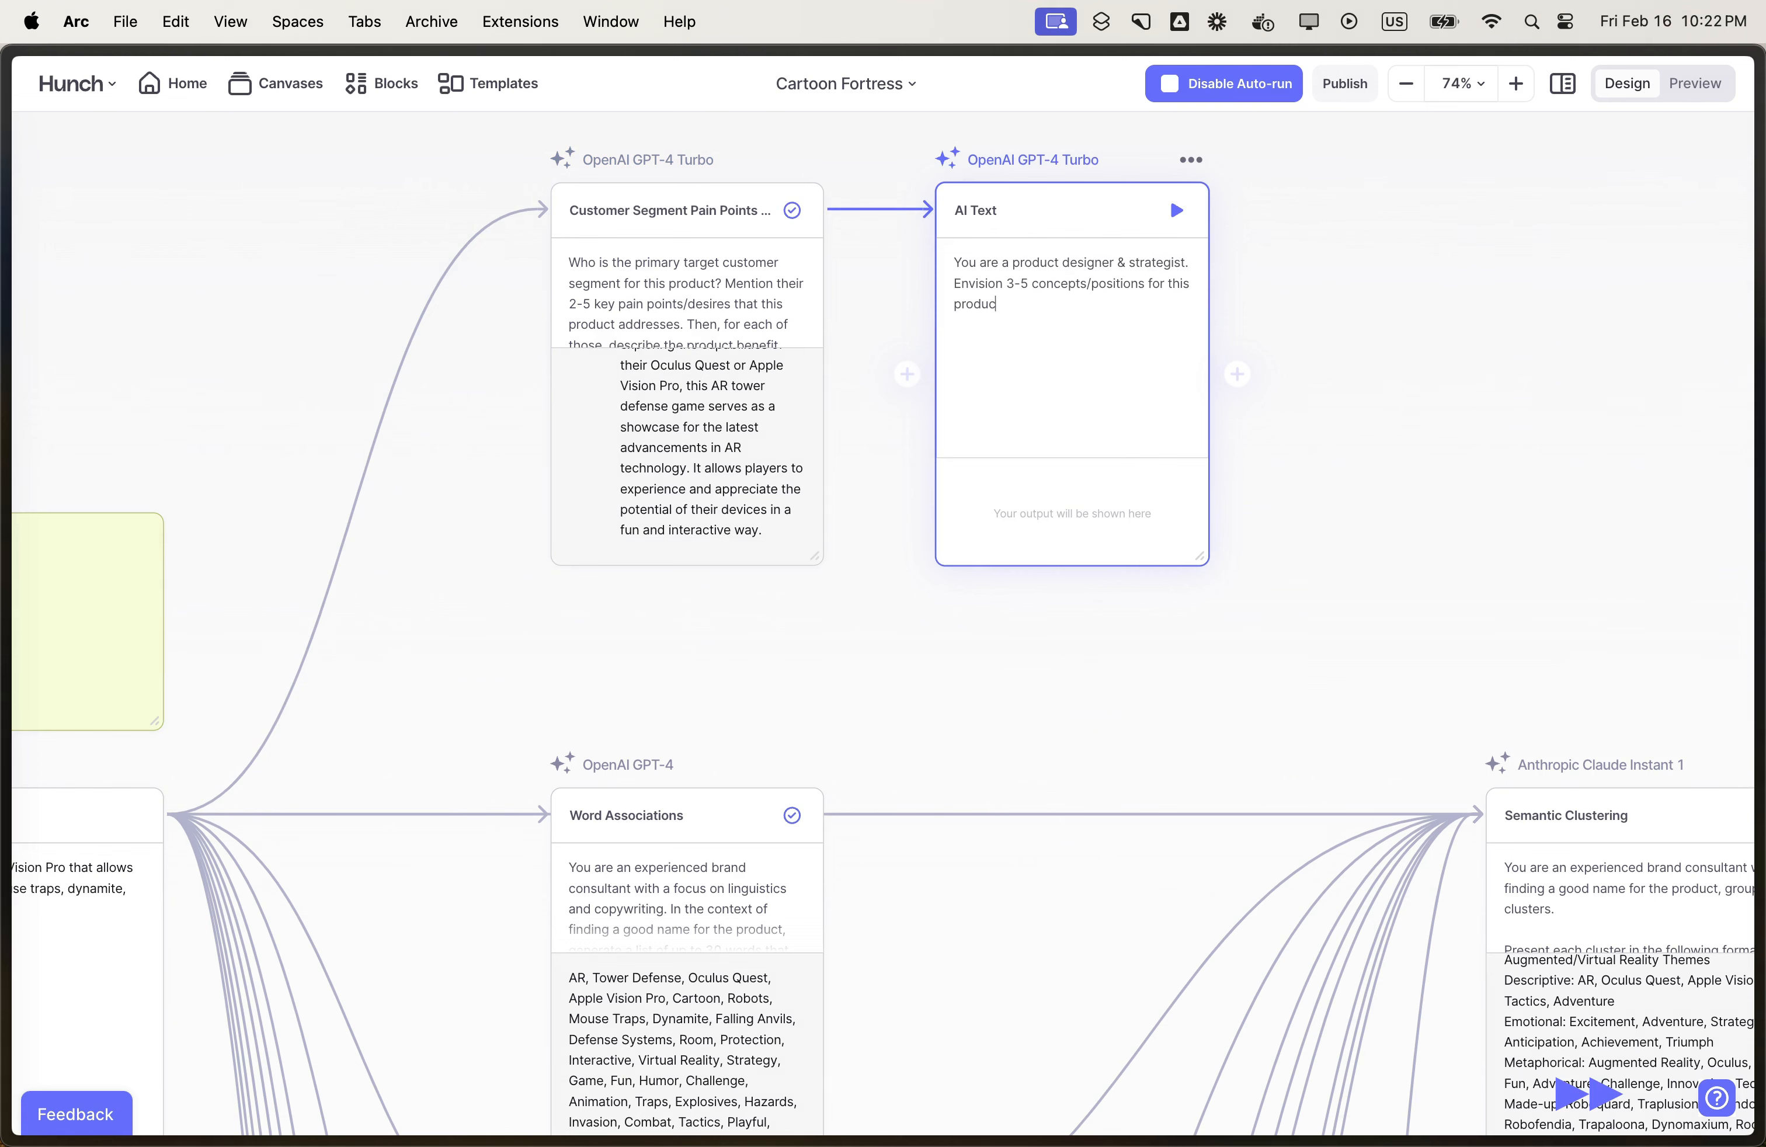
{"action": "key", "text": "Return"}
{"action": "key", "text": "Return"}
{"action": "type", "text": "Output bullets. 2-3 sentences each. (Don't name the conce"}
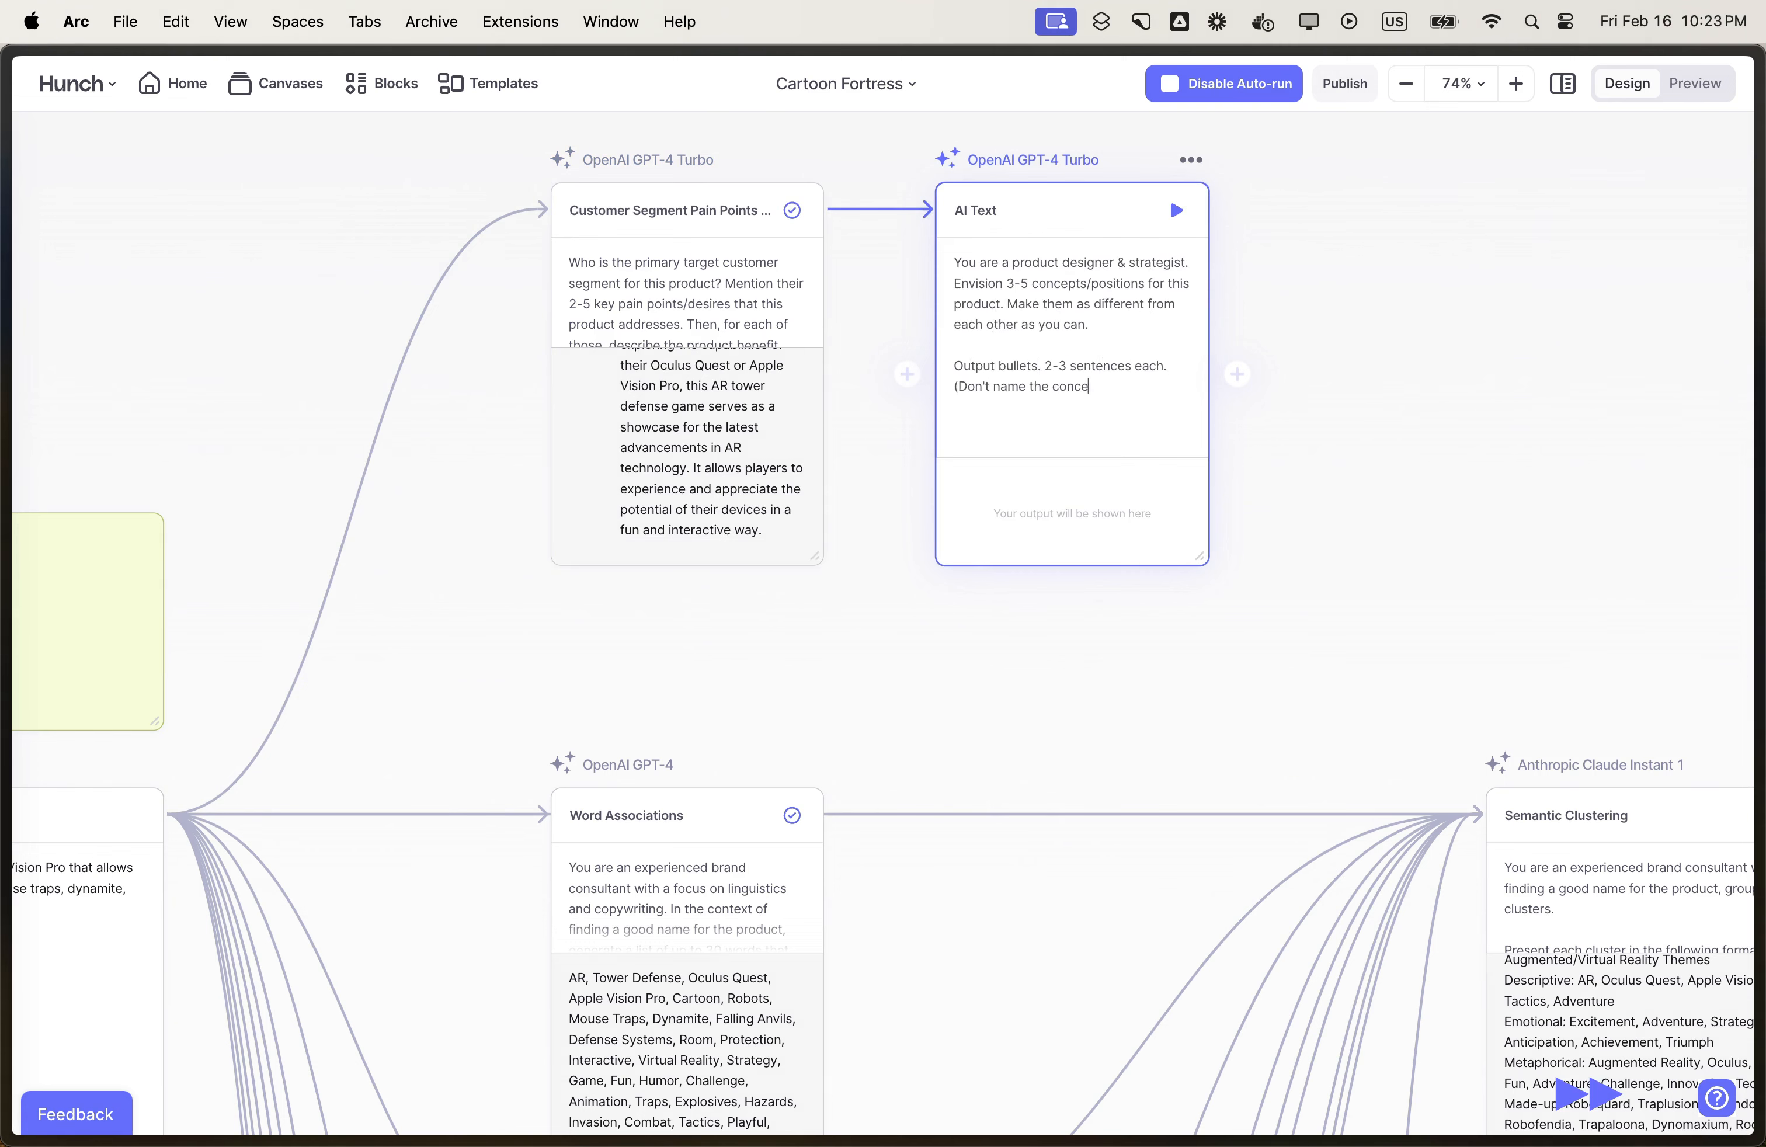
{"action": "type", "text": "pts, we'll do that later)"}
{"action": "key", "text": "super+Return"}
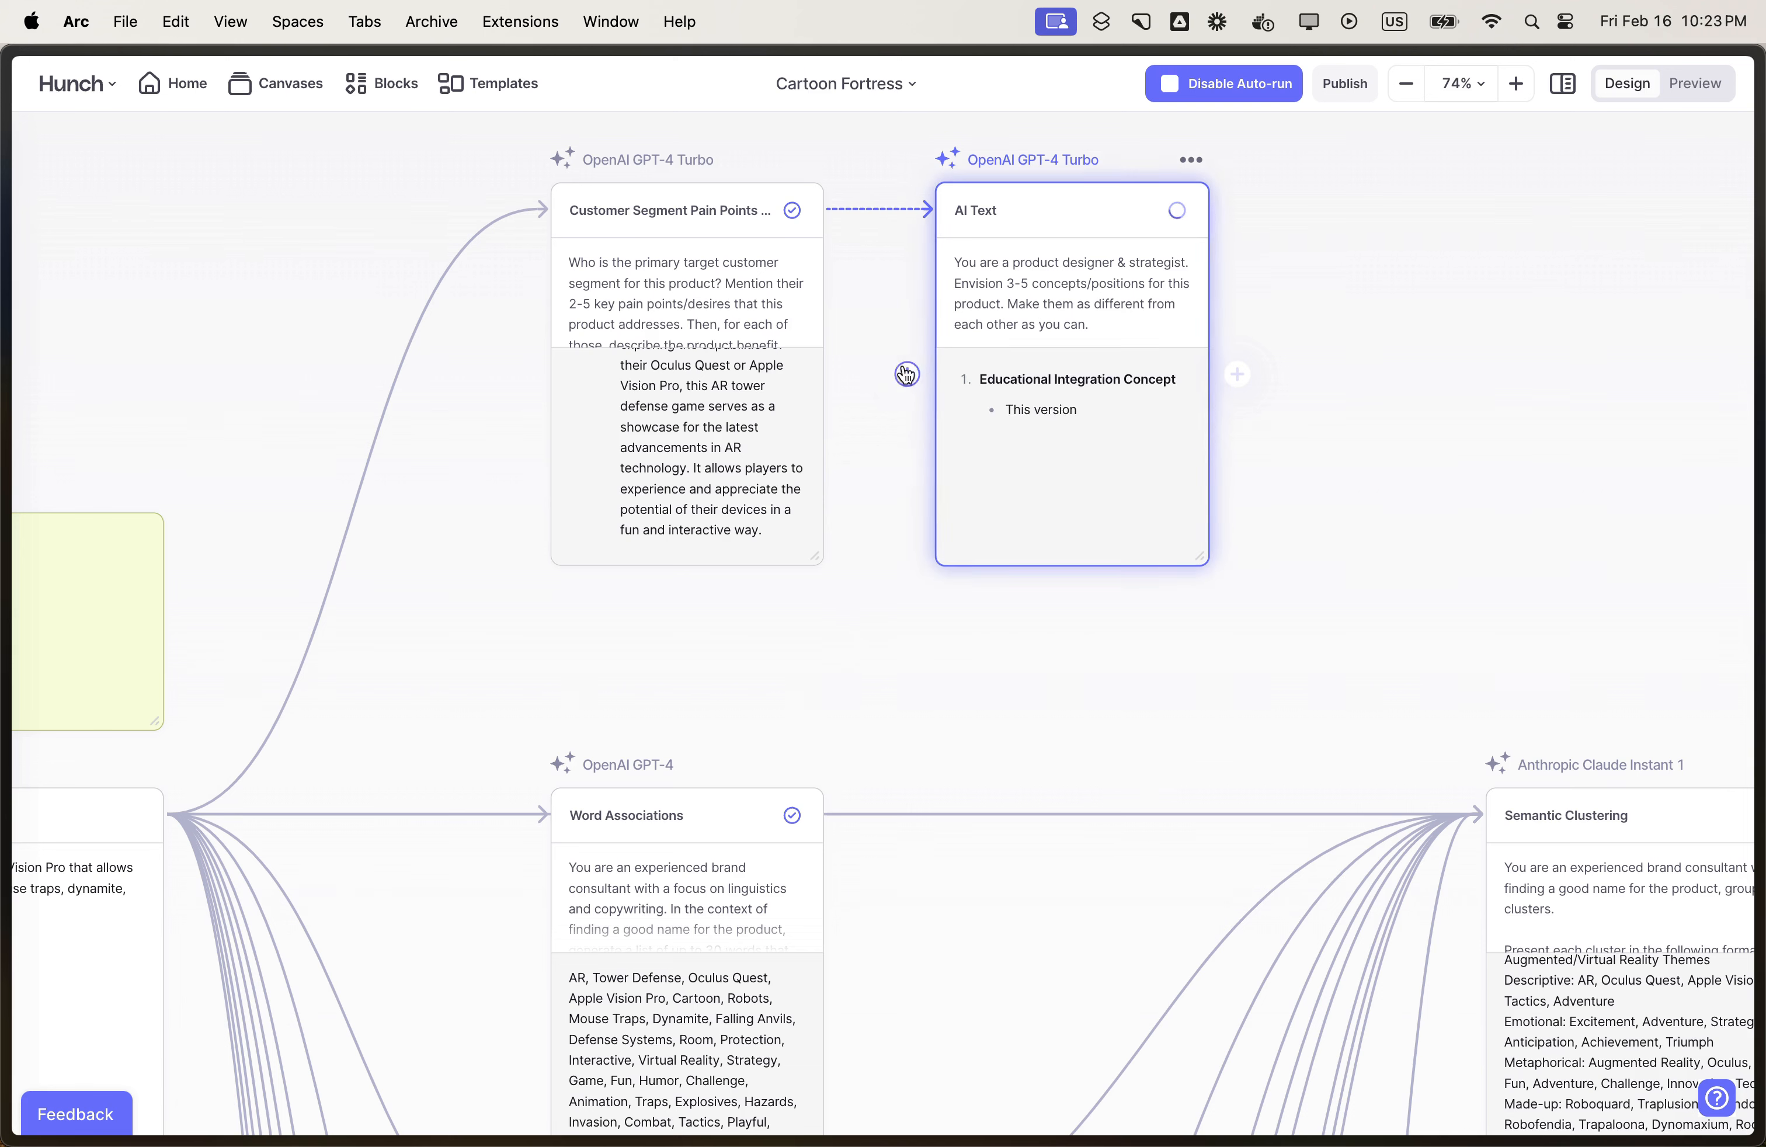
- Connect the detailed product description as an additional input to the product concepts block
{"action": "left_click_drag", "start_coordinate": [907, 370], "coordinate": [117, 909]}
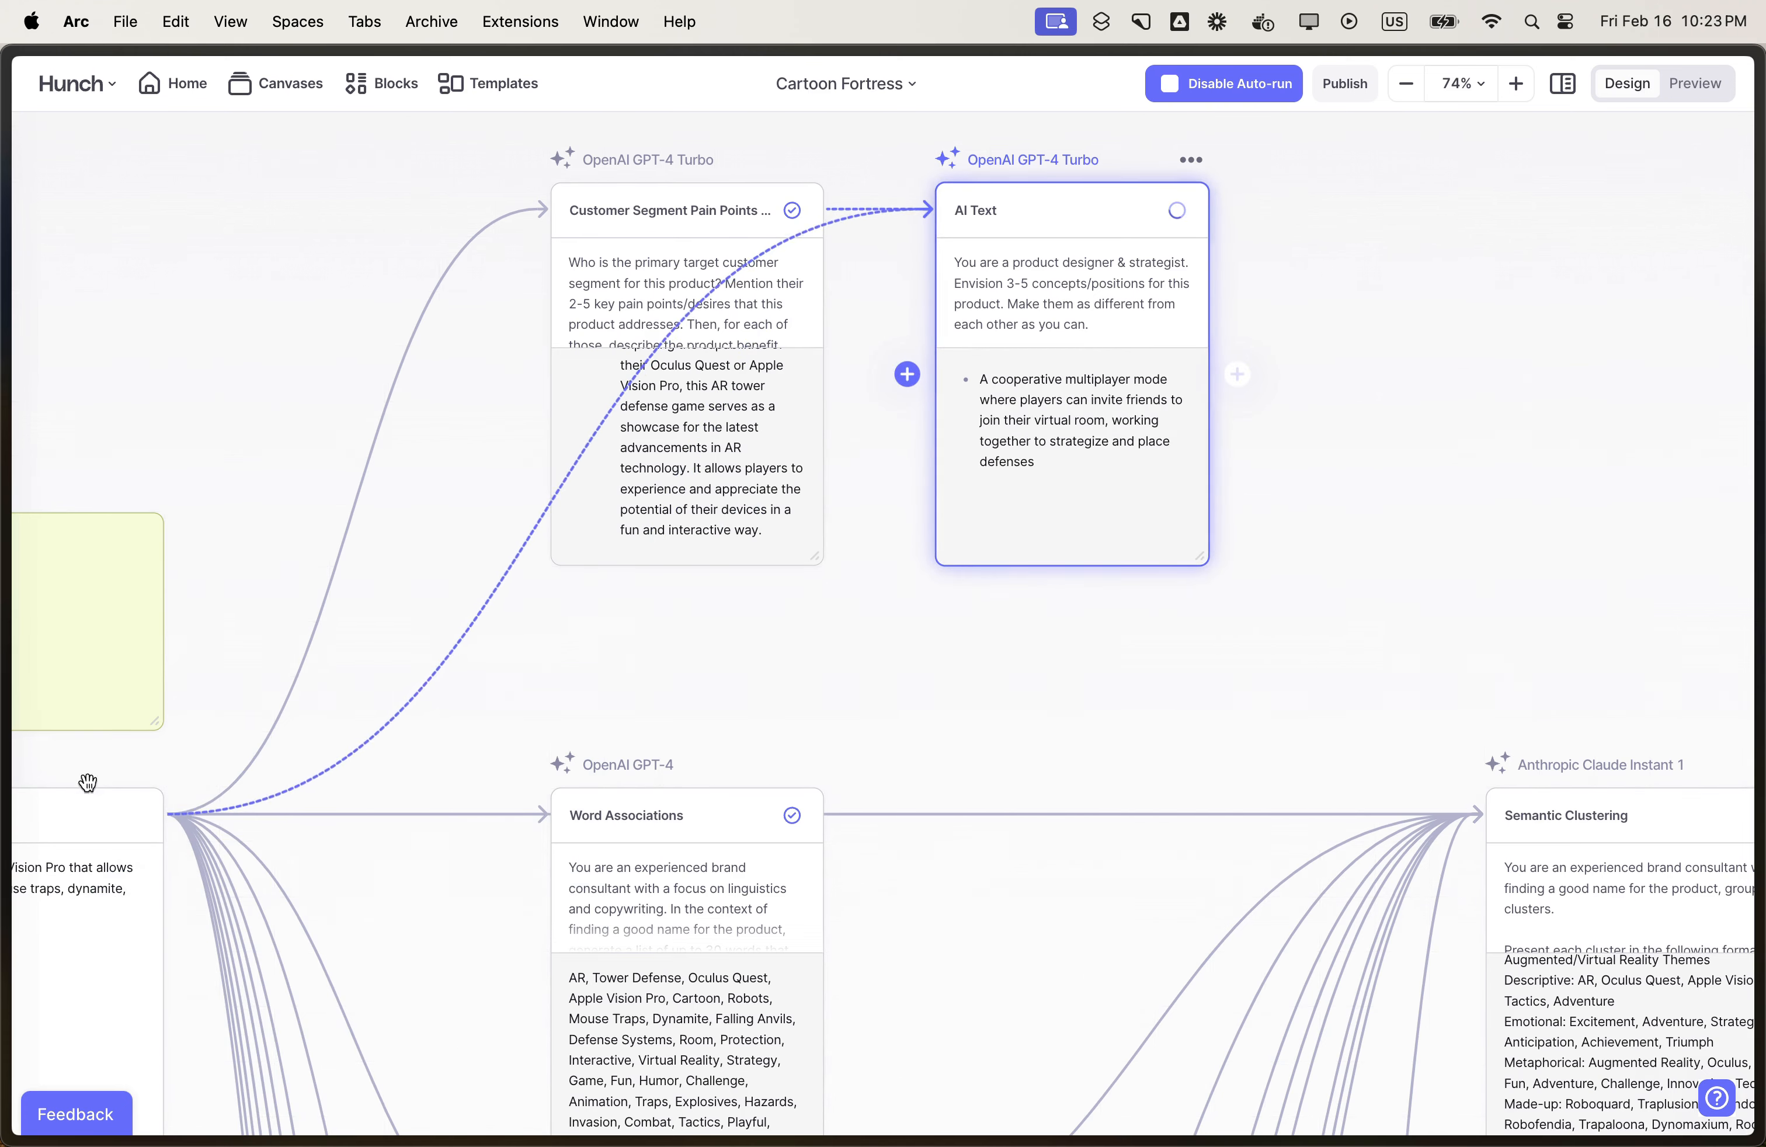
{"action": "left_click_drag", "start_coordinate": [155, 483], "coordinate": [383, 512]}
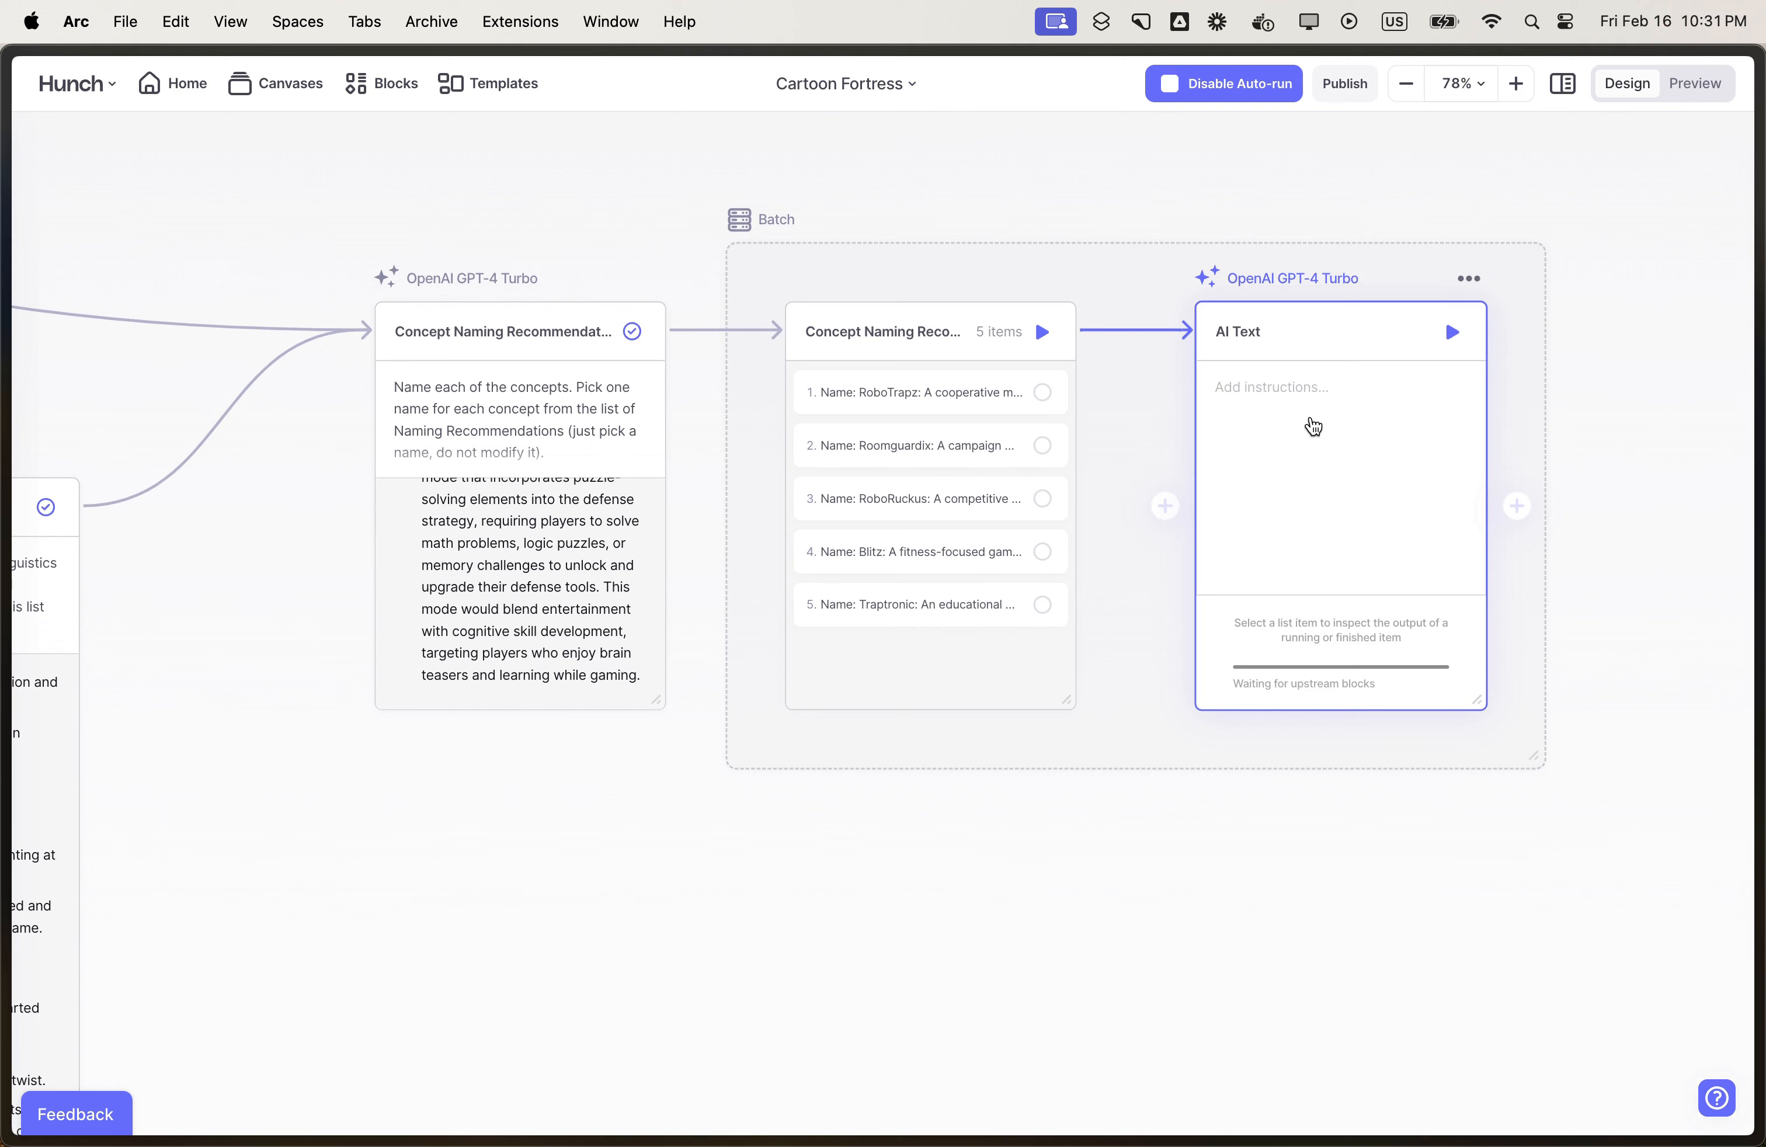
- Instruct the batch's text block "You are a creative director. Describe an image that encapsulates this product idea. Max 200 words." and enlarge the batch area
{"action": "left_click", "coordinate": [1314, 426]}
{"action": "type", "text": "You are a creative director. Describe an image that encapsulates this product idea. Max 200 words."}
{"action": "scroll", "coordinate": [883, 633], "scroll_direction": "down", "scroll_amount": 5}
{"action": "left_click_drag", "start_coordinate": [916, 660], "coordinate": [1523, 1121]}
- Add an OpenAI DALL·E 3 image block fed by the Product Idea Image Description block
{"action": "left_click", "coordinate": [899, 512]}
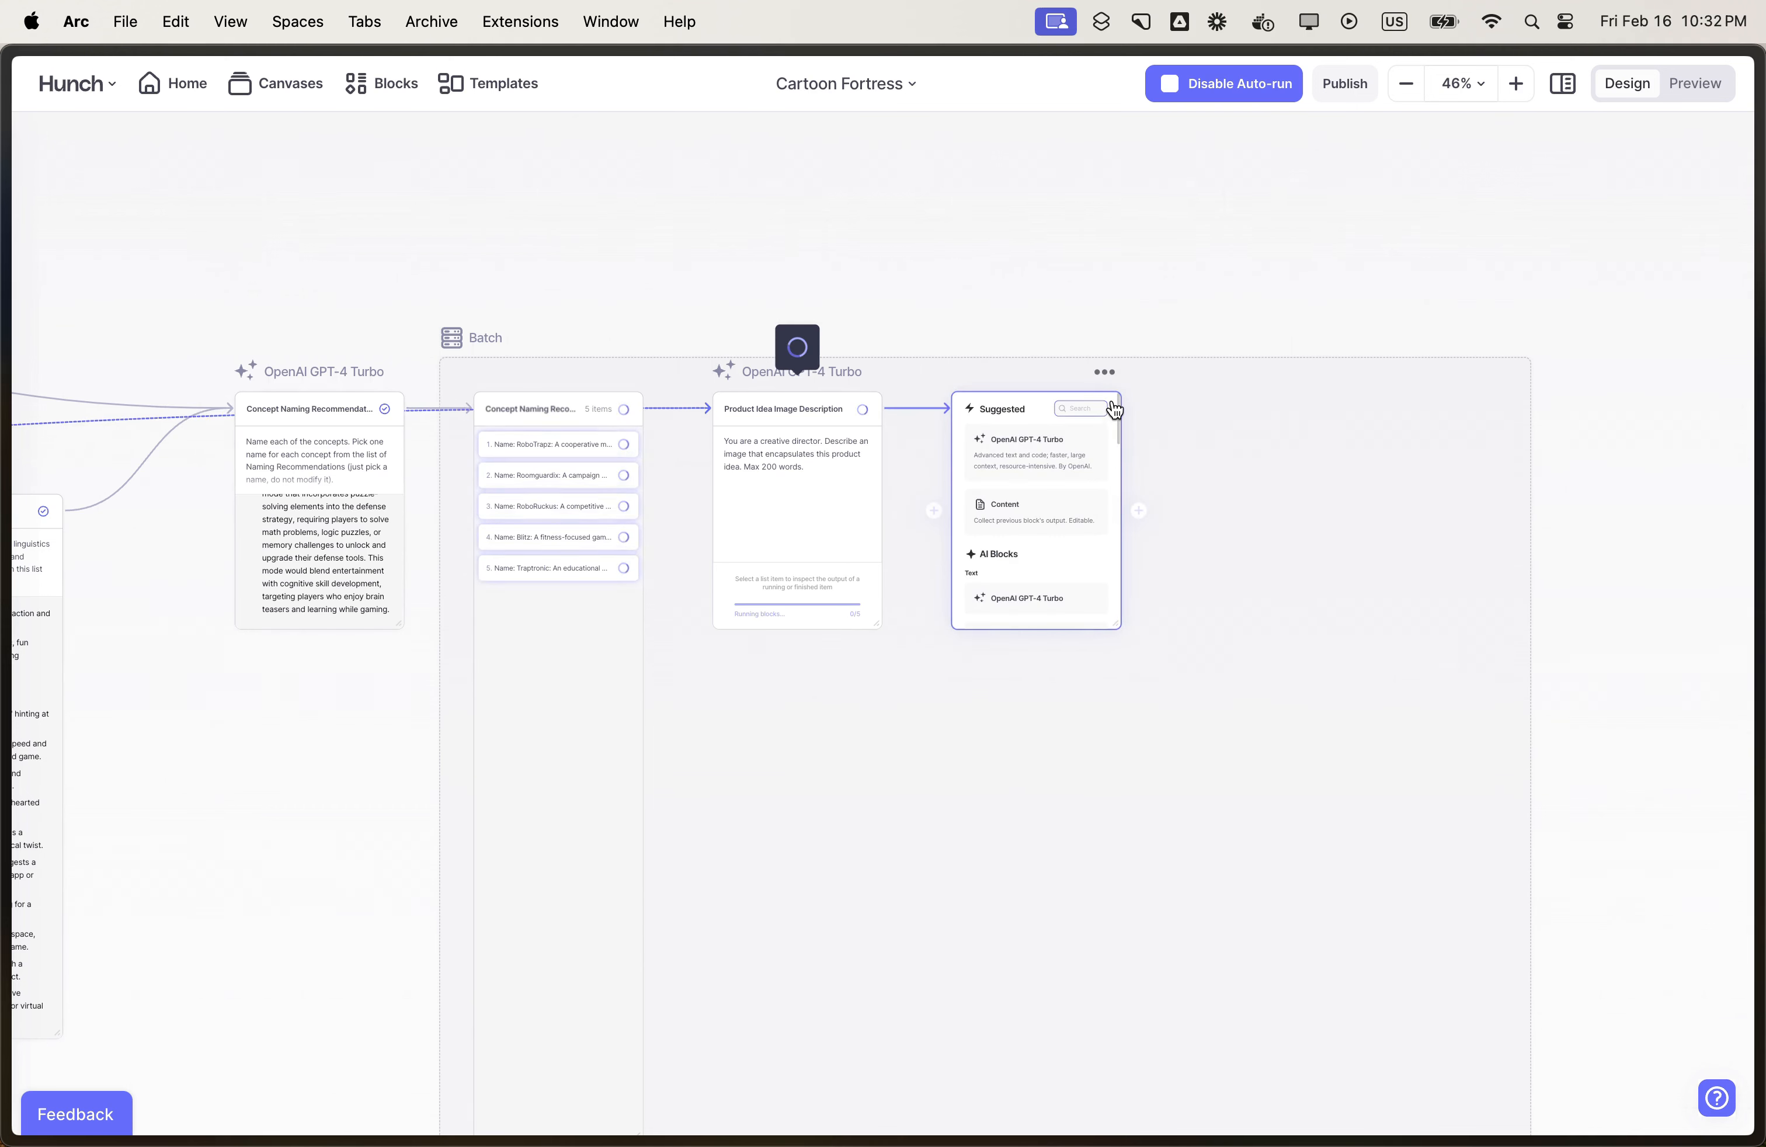
{"action": "scroll", "coordinate": [1114, 409], "scroll_direction": "down", "scroll_amount": 5}
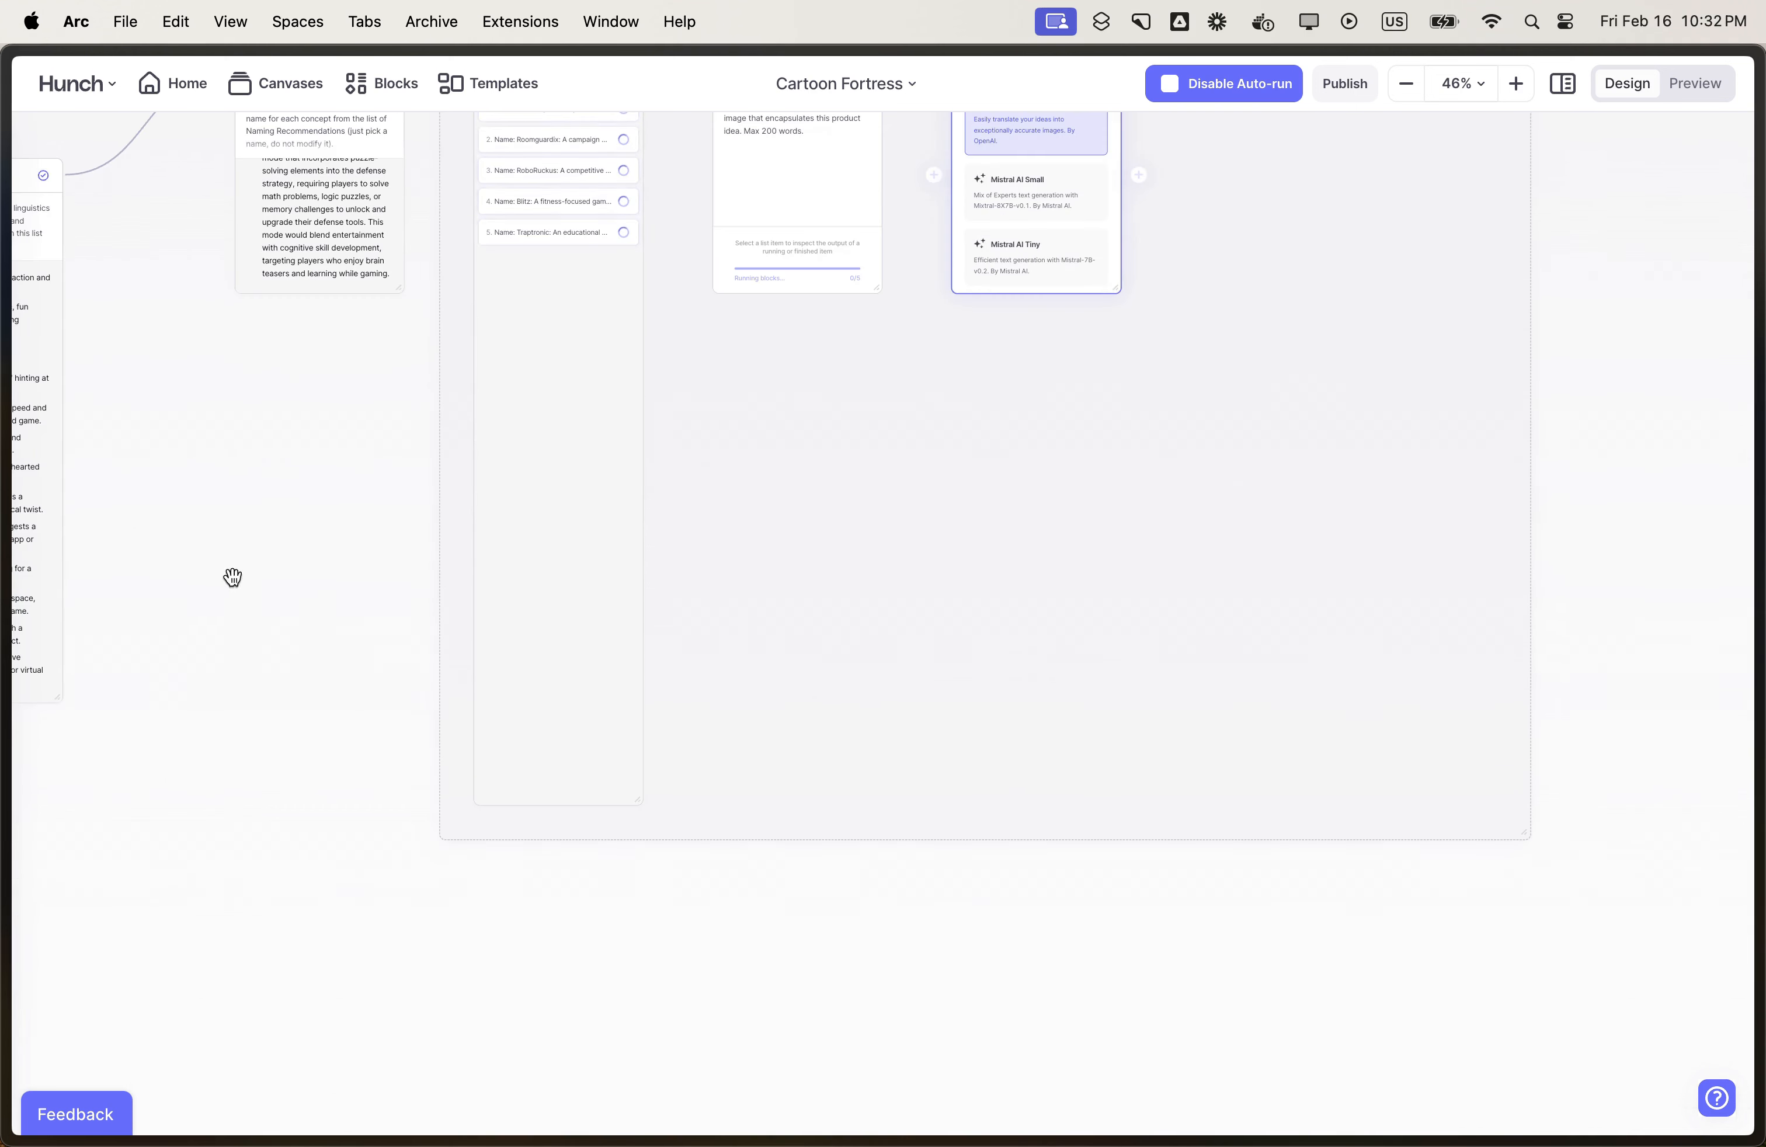
{"action": "left_click_drag", "start_coordinate": [217, 563], "coordinate": [233, 875]}
{"action": "left_click", "coordinate": [1058, 446]}
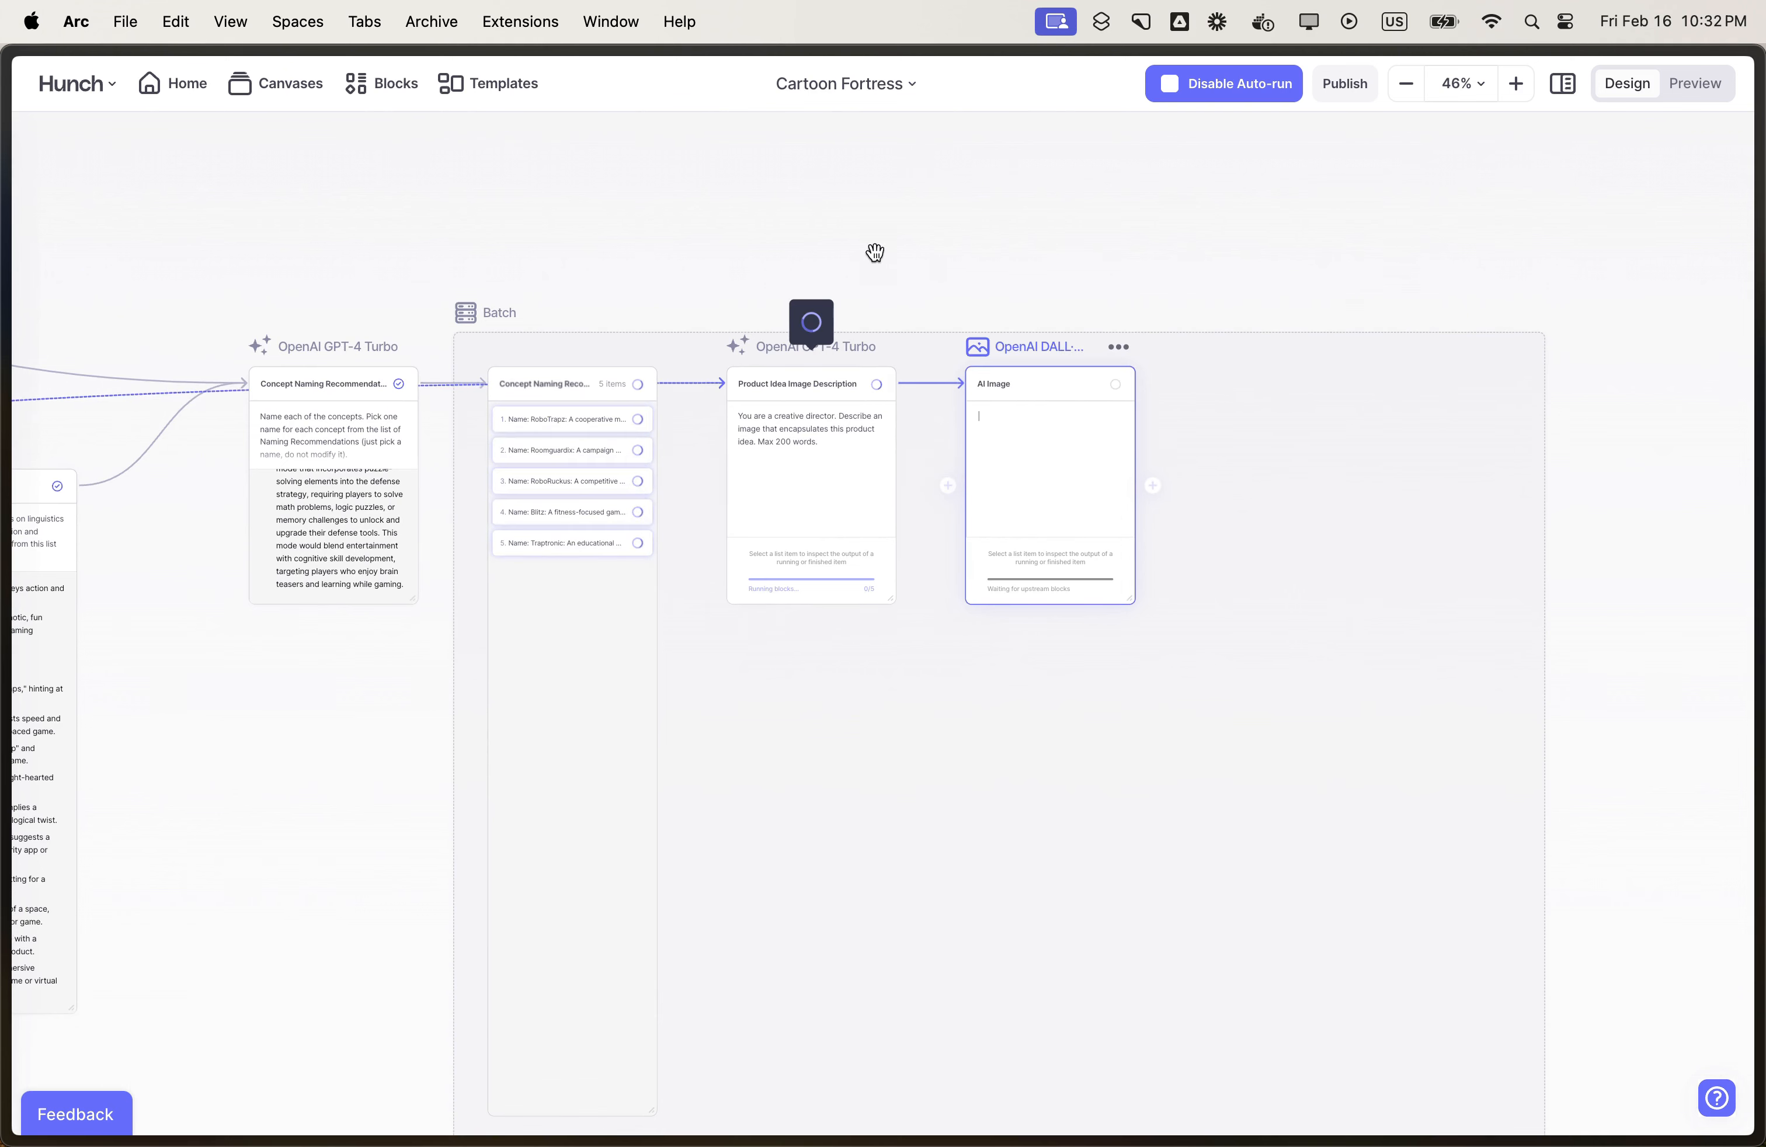
- Add a Stable Diffusion XL 1.0 image block as a second branch from the Product Idea Image Description block
{"action": "left_click", "coordinate": [913, 484]}
{"action": "scroll", "coordinate": [1082, 642], "scroll_direction": "down", "scroll_amount": 8}
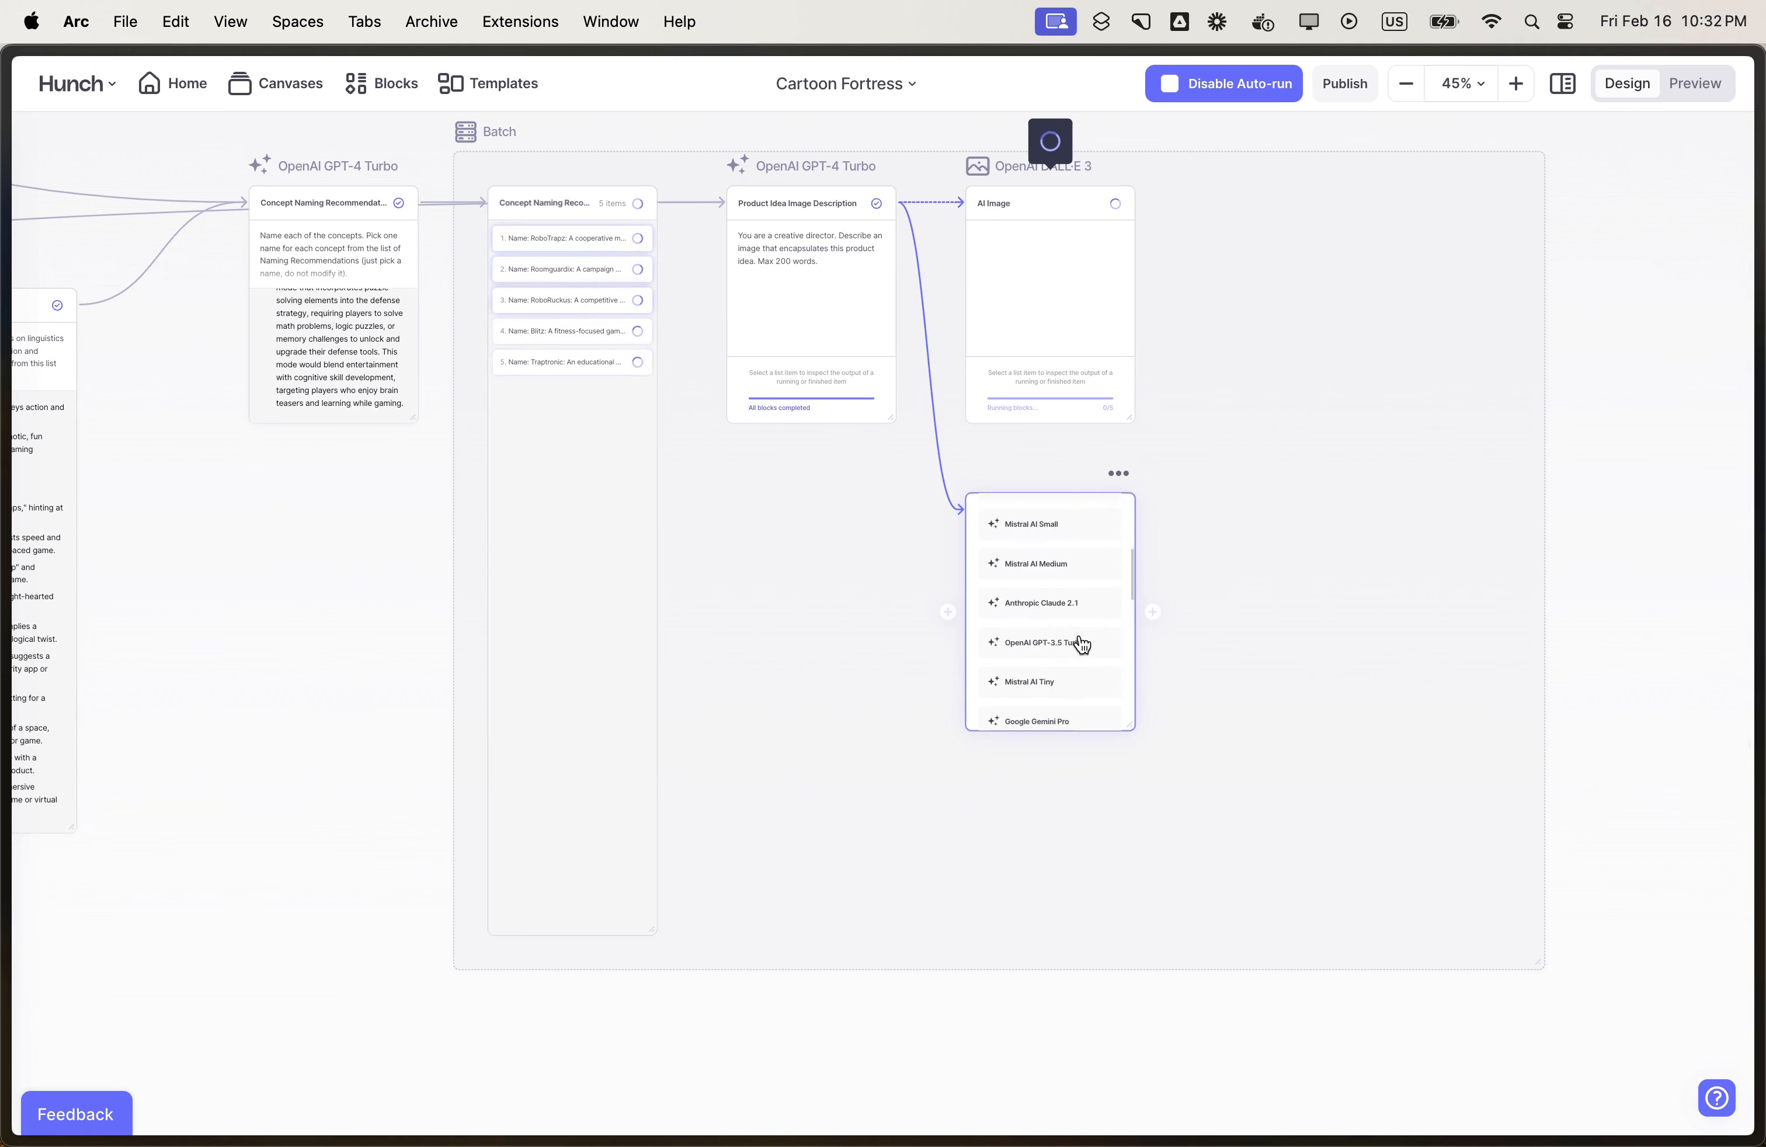
{"action": "scroll", "coordinate": [1081, 641], "scroll_direction": "down", "scroll_amount": 1}
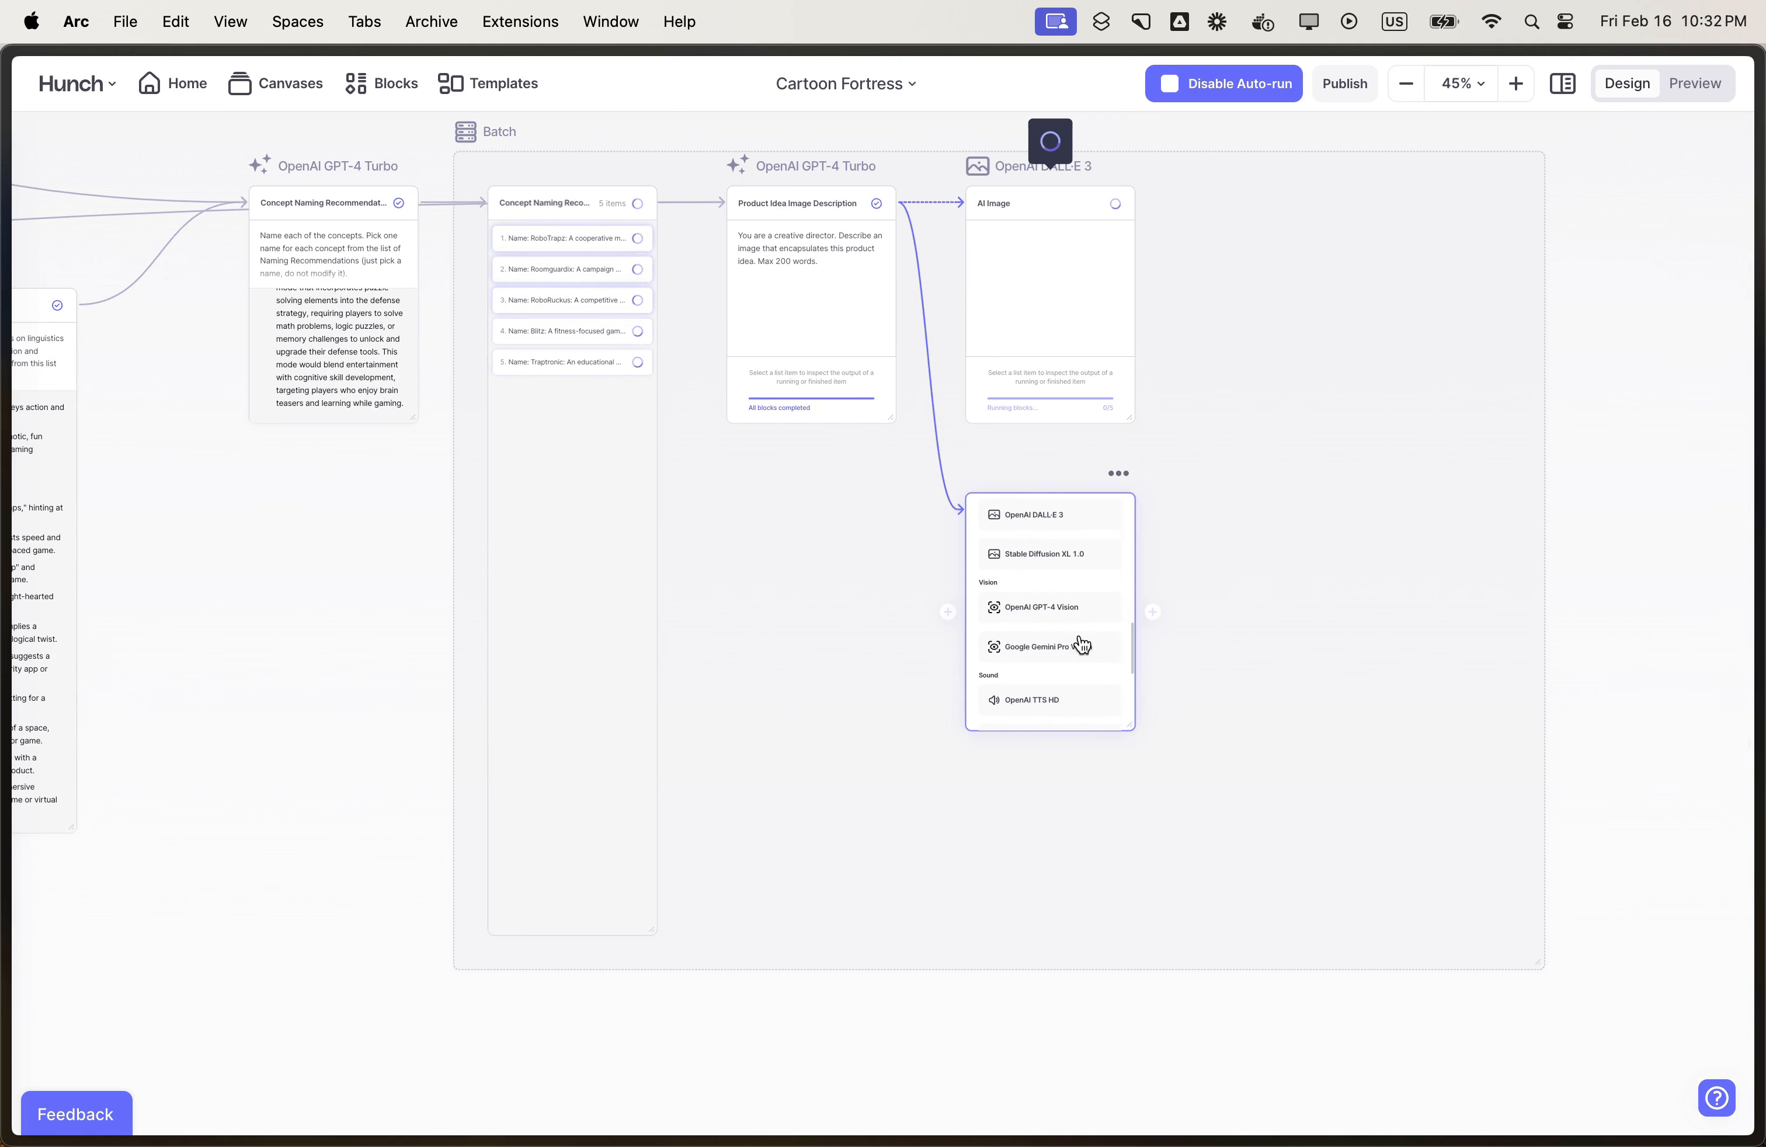
{"action": "left_click", "coordinate": [1065, 555]}
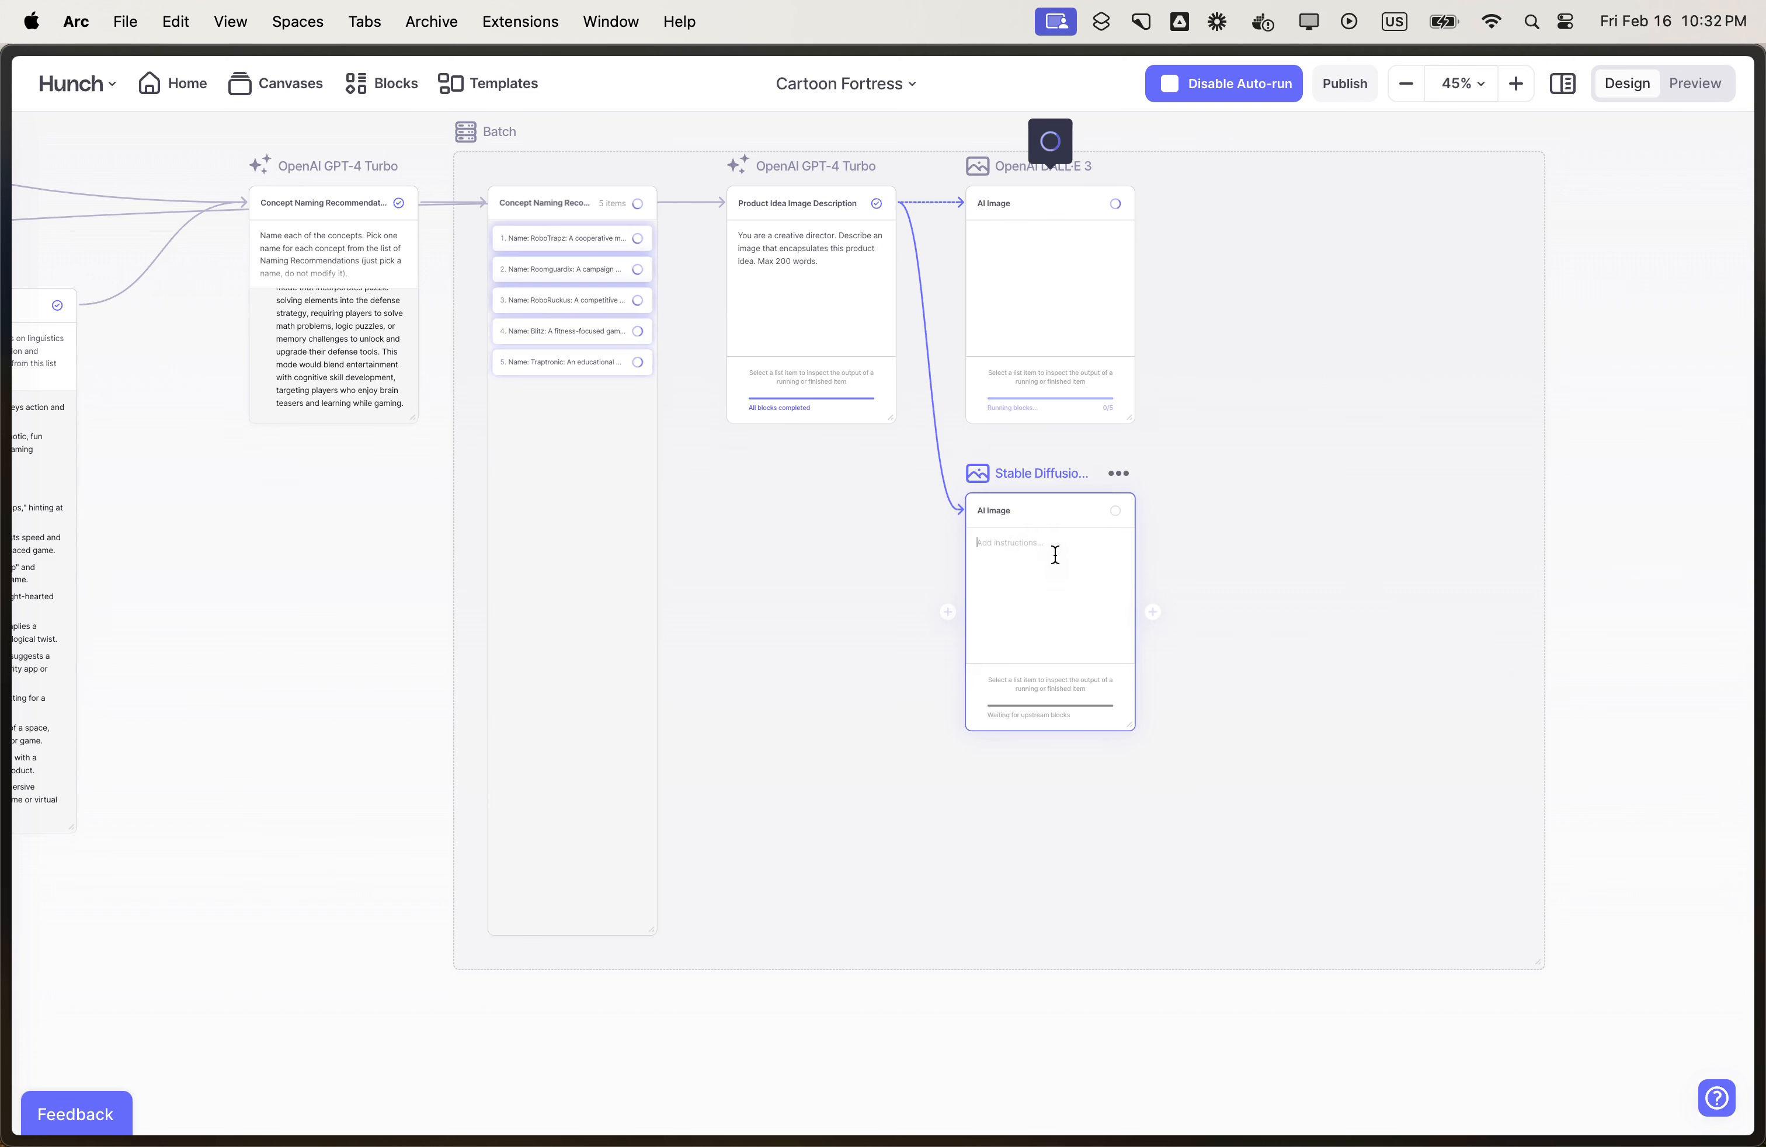
{"action": "left_click", "coordinate": [319, 623]}
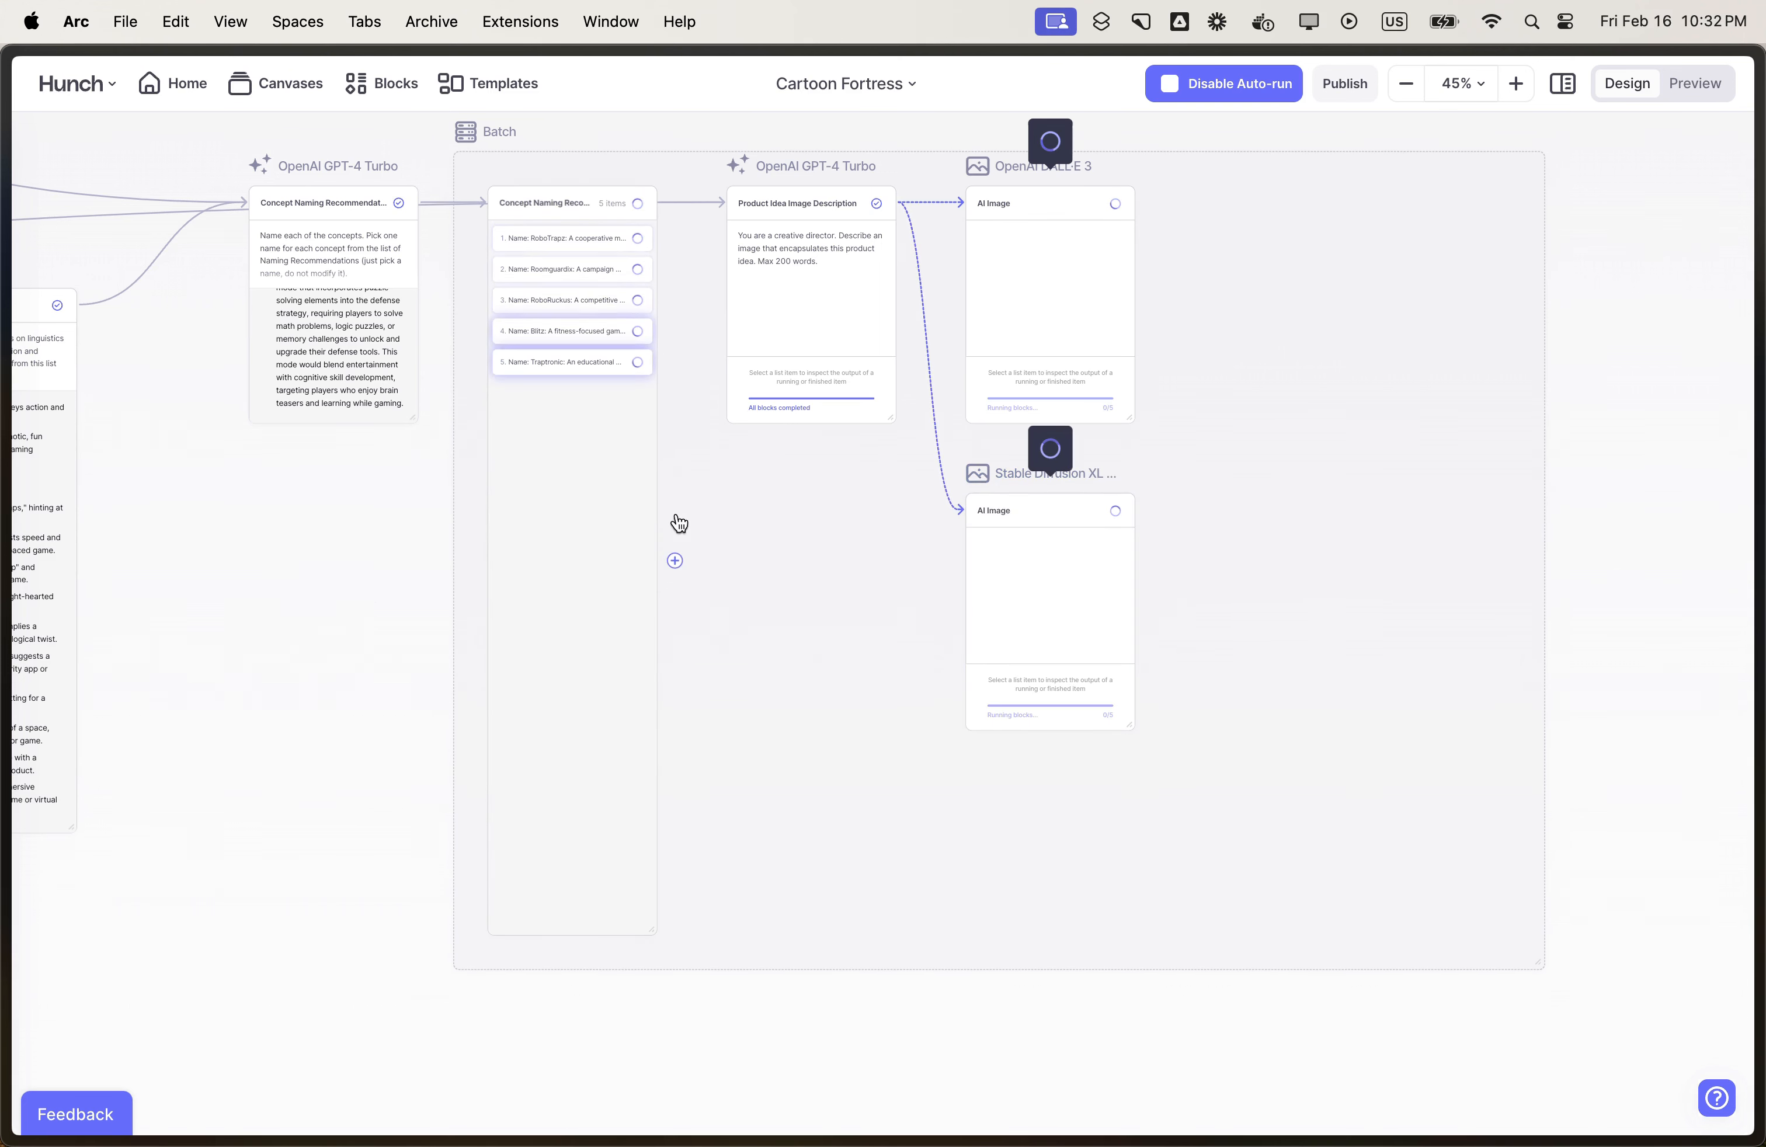
- Duplicate the Product Idea Image Description block below the original and change its prompt to "Write the app store description. Max 200 words."
{"action": "left_click_drag", "start_coordinate": [801, 398], "coordinate": [800, 856]}
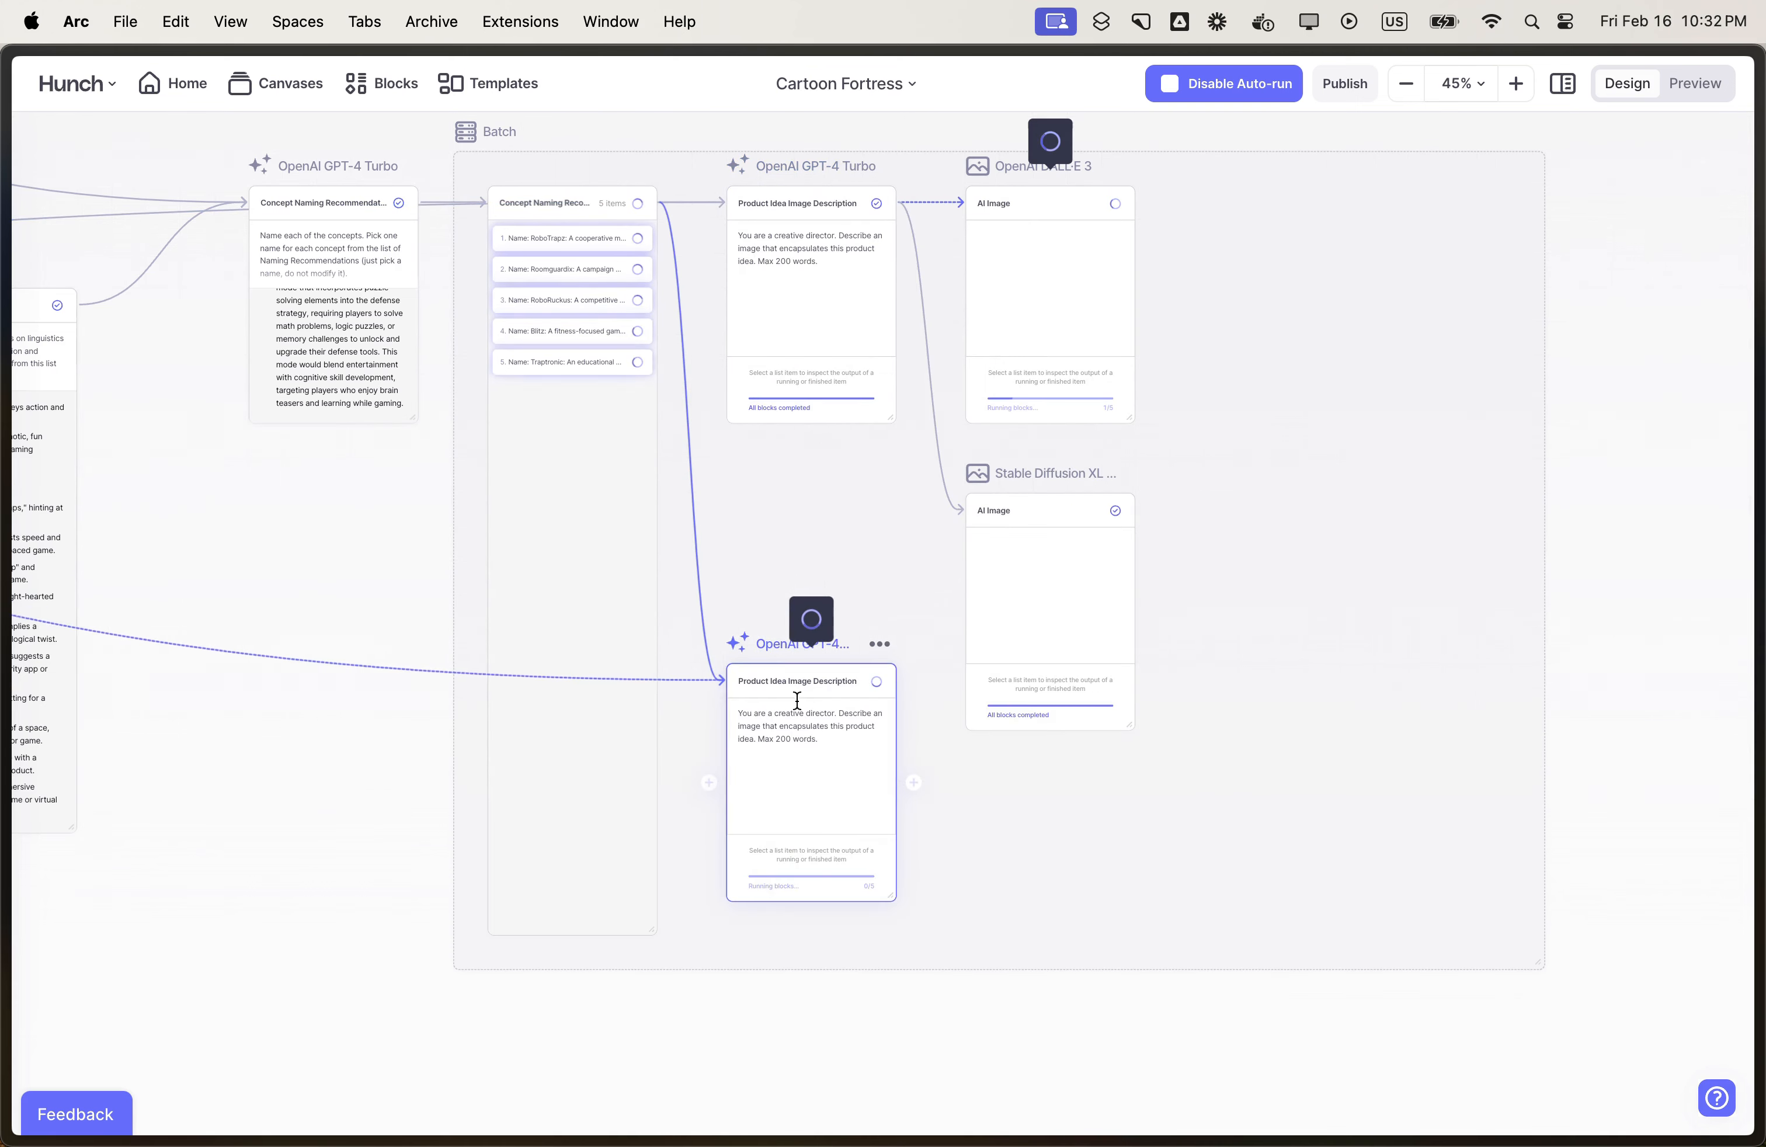
{"action": "left_click_drag", "start_coordinate": [738, 713], "coordinate": [755, 739]}
{"action": "type", "text": "Write the app store description."}
- Inspect the generated images and texts for the Roomguardix, RoboRuckus and Blitz items in the batch list
{"action": "left_click", "coordinate": [558, 270]}
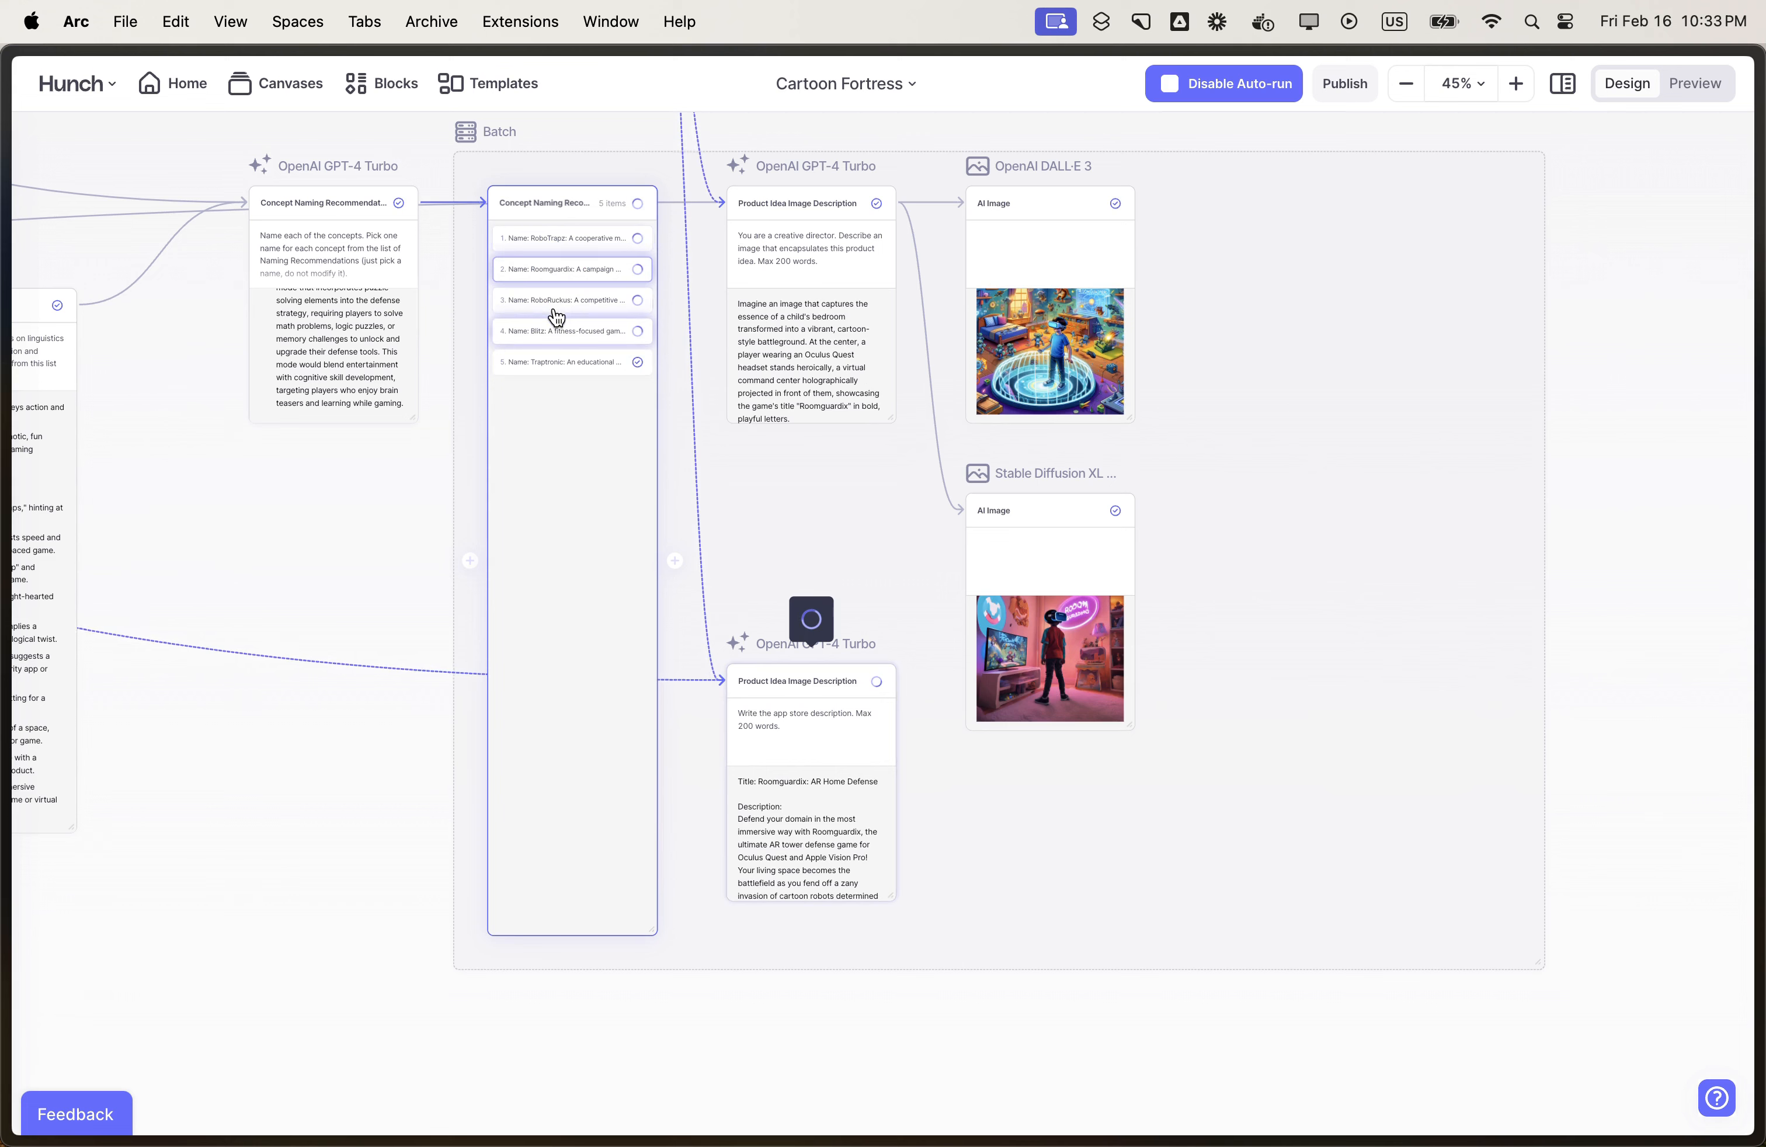
{"action": "left_click", "coordinate": [558, 301]}
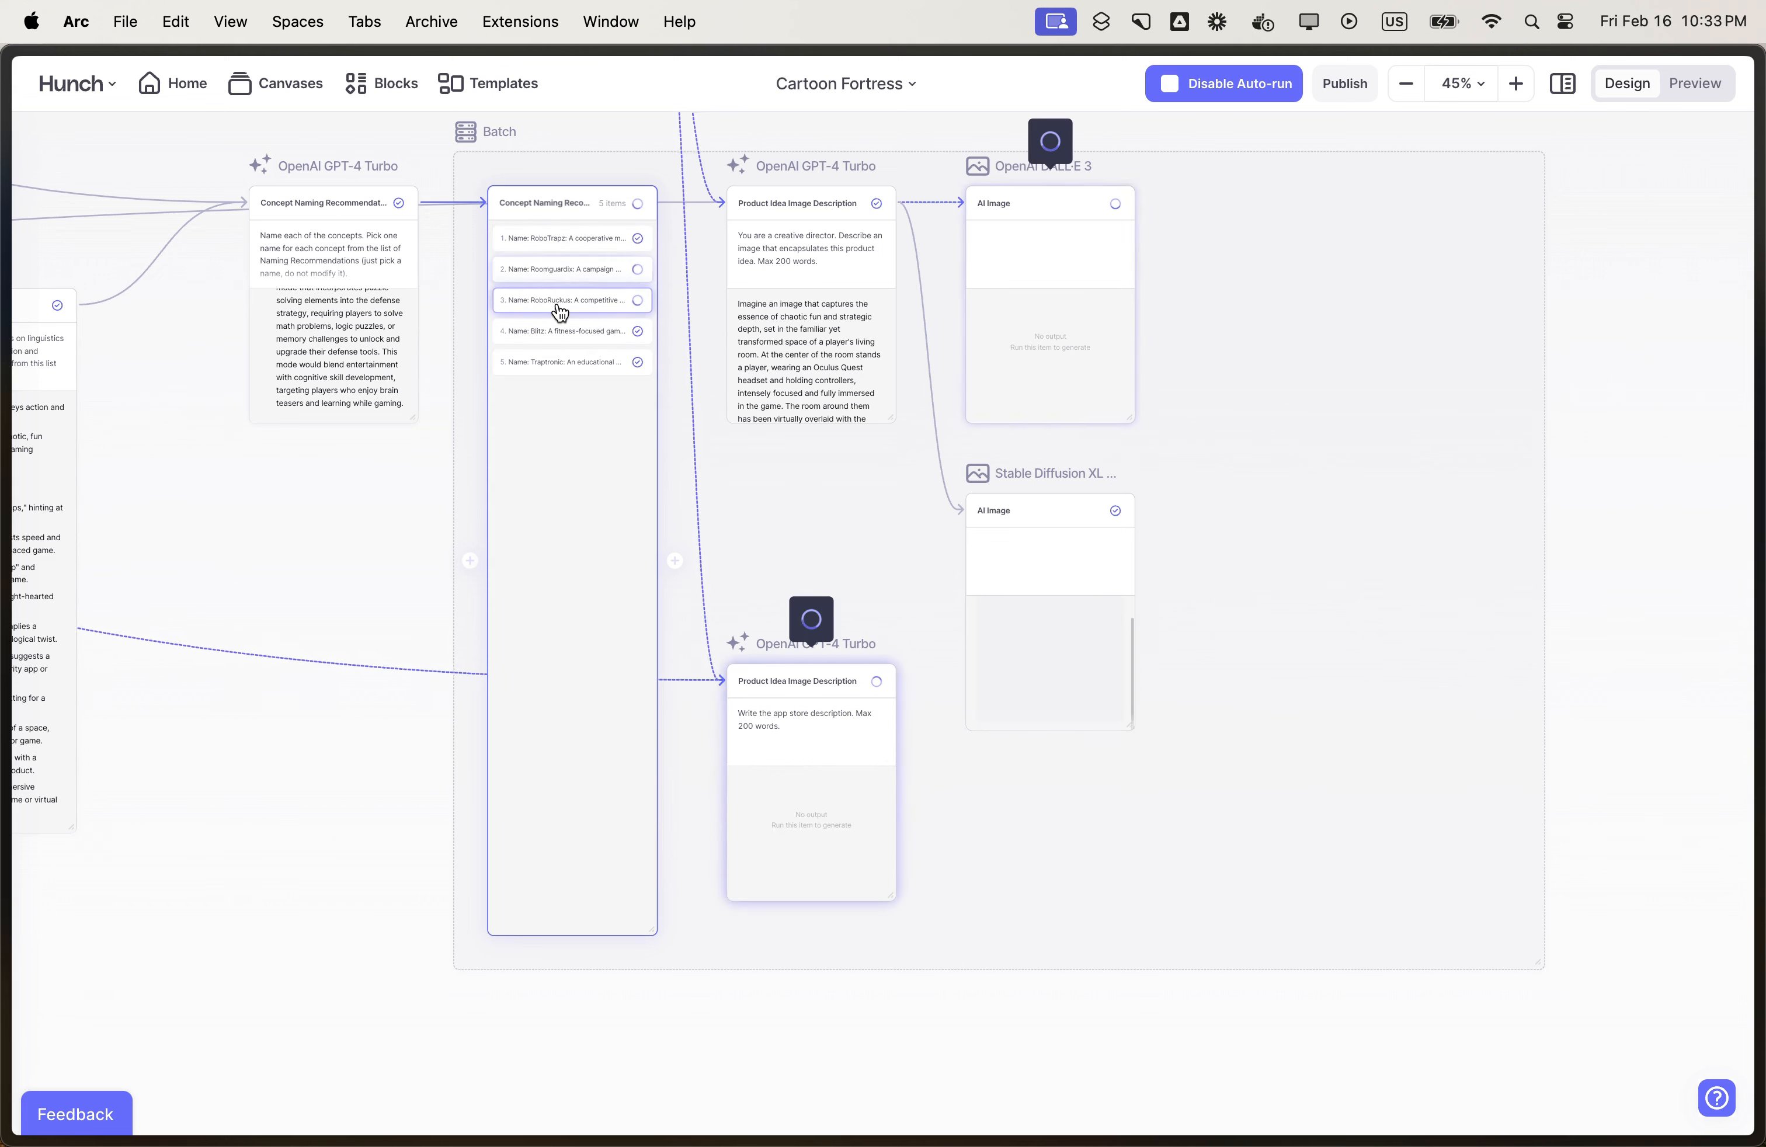
{"action": "left_click", "coordinate": [564, 333]}
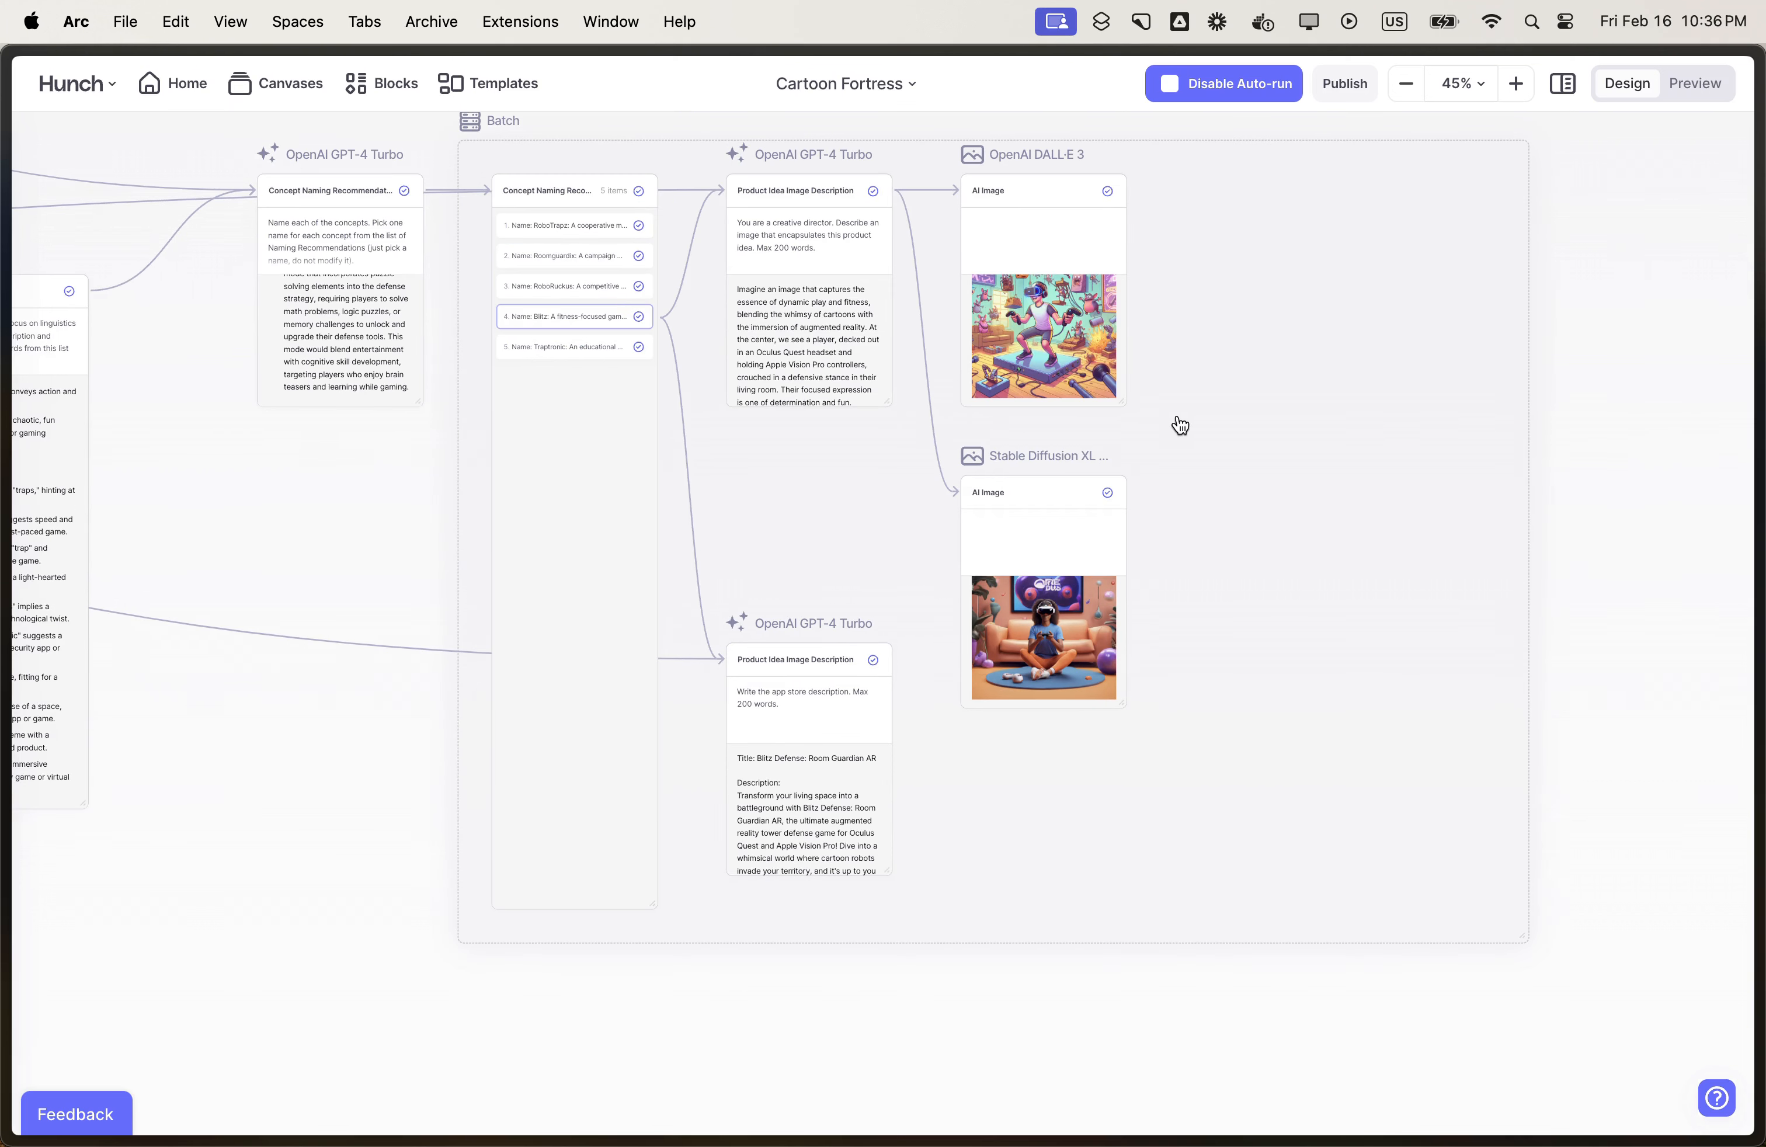
- Connect both image blocks and the app store description block to one new block in the batch, and make it a Content block
{"action": "mouse_move", "coordinate": [1143, 293]}
{"action": "left_click_drag", "start_coordinate": [1144, 293], "coordinate": [1224, 212]}
{"action": "left_click_drag", "start_coordinate": [1144, 592], "coordinate": [1261, 354]}
{"action": "left_click_drag", "start_coordinate": [908, 760], "coordinate": [1269, 326]}
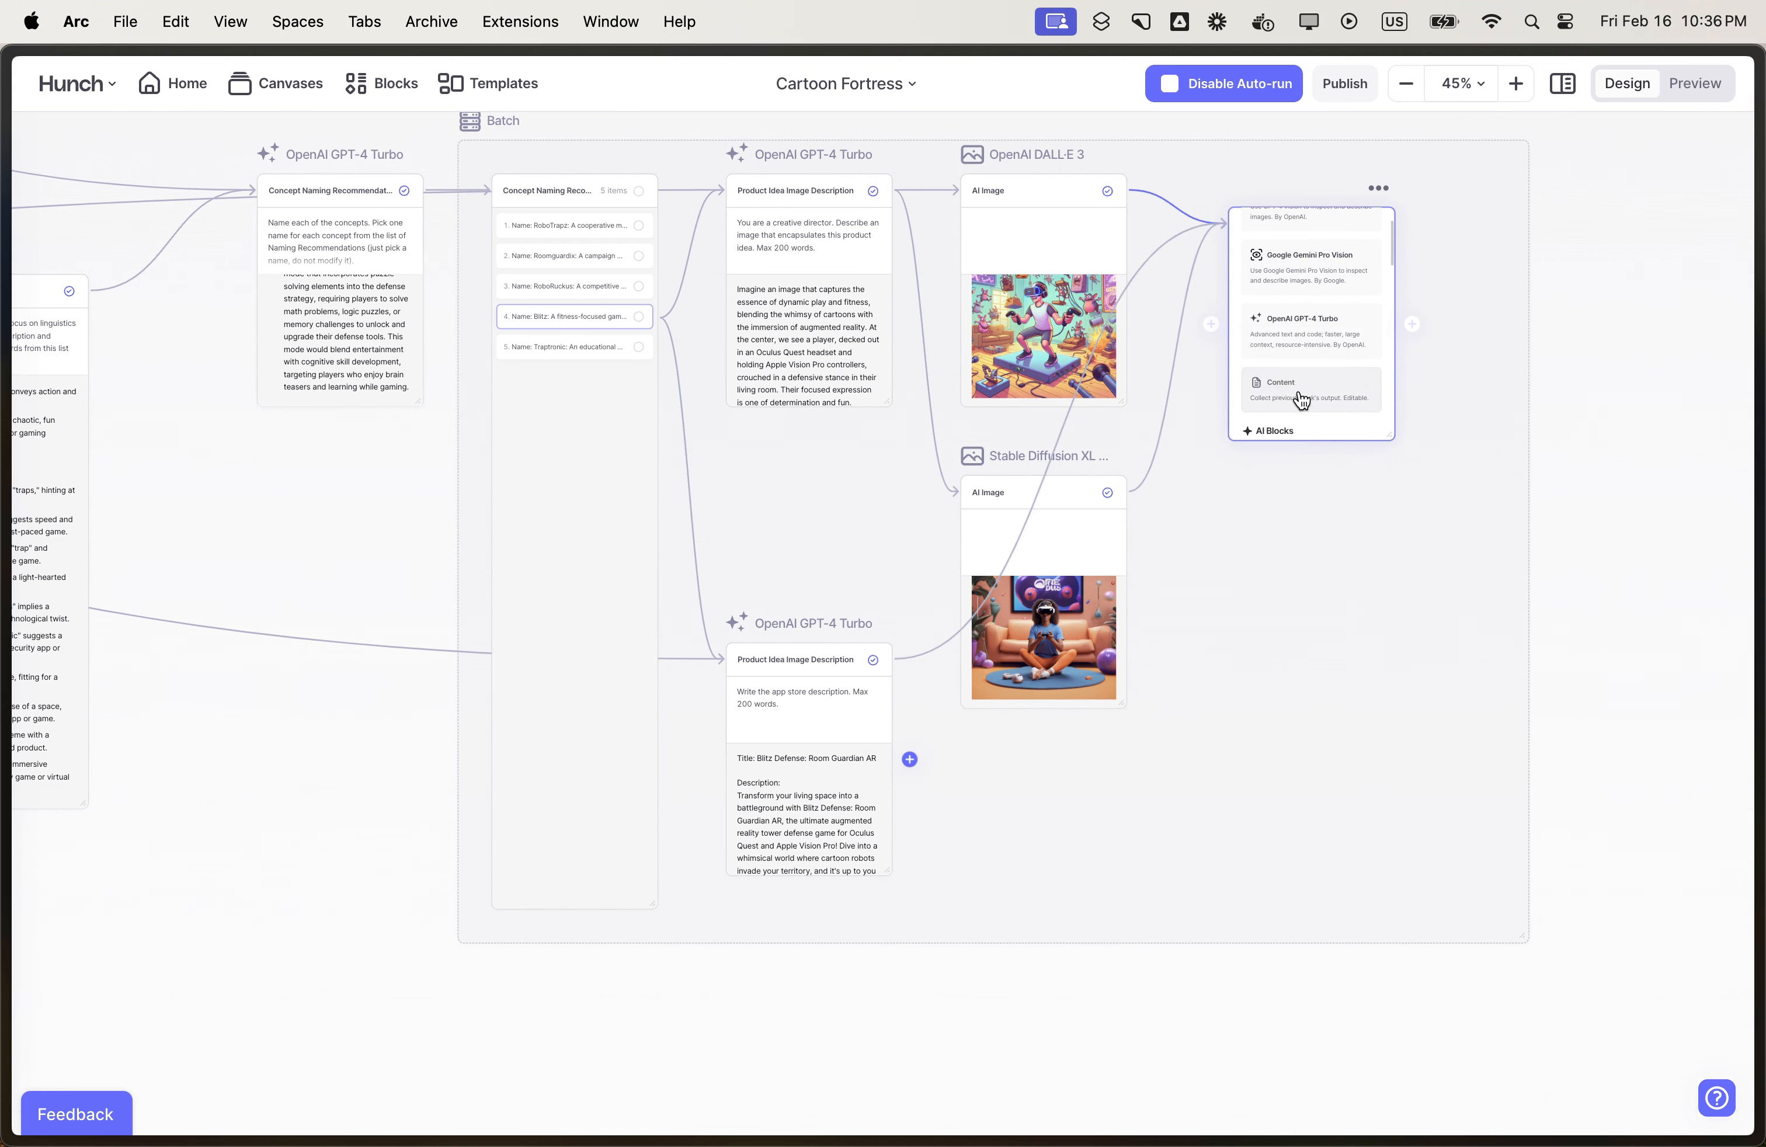
{"action": "left_click", "coordinate": [1298, 393]}
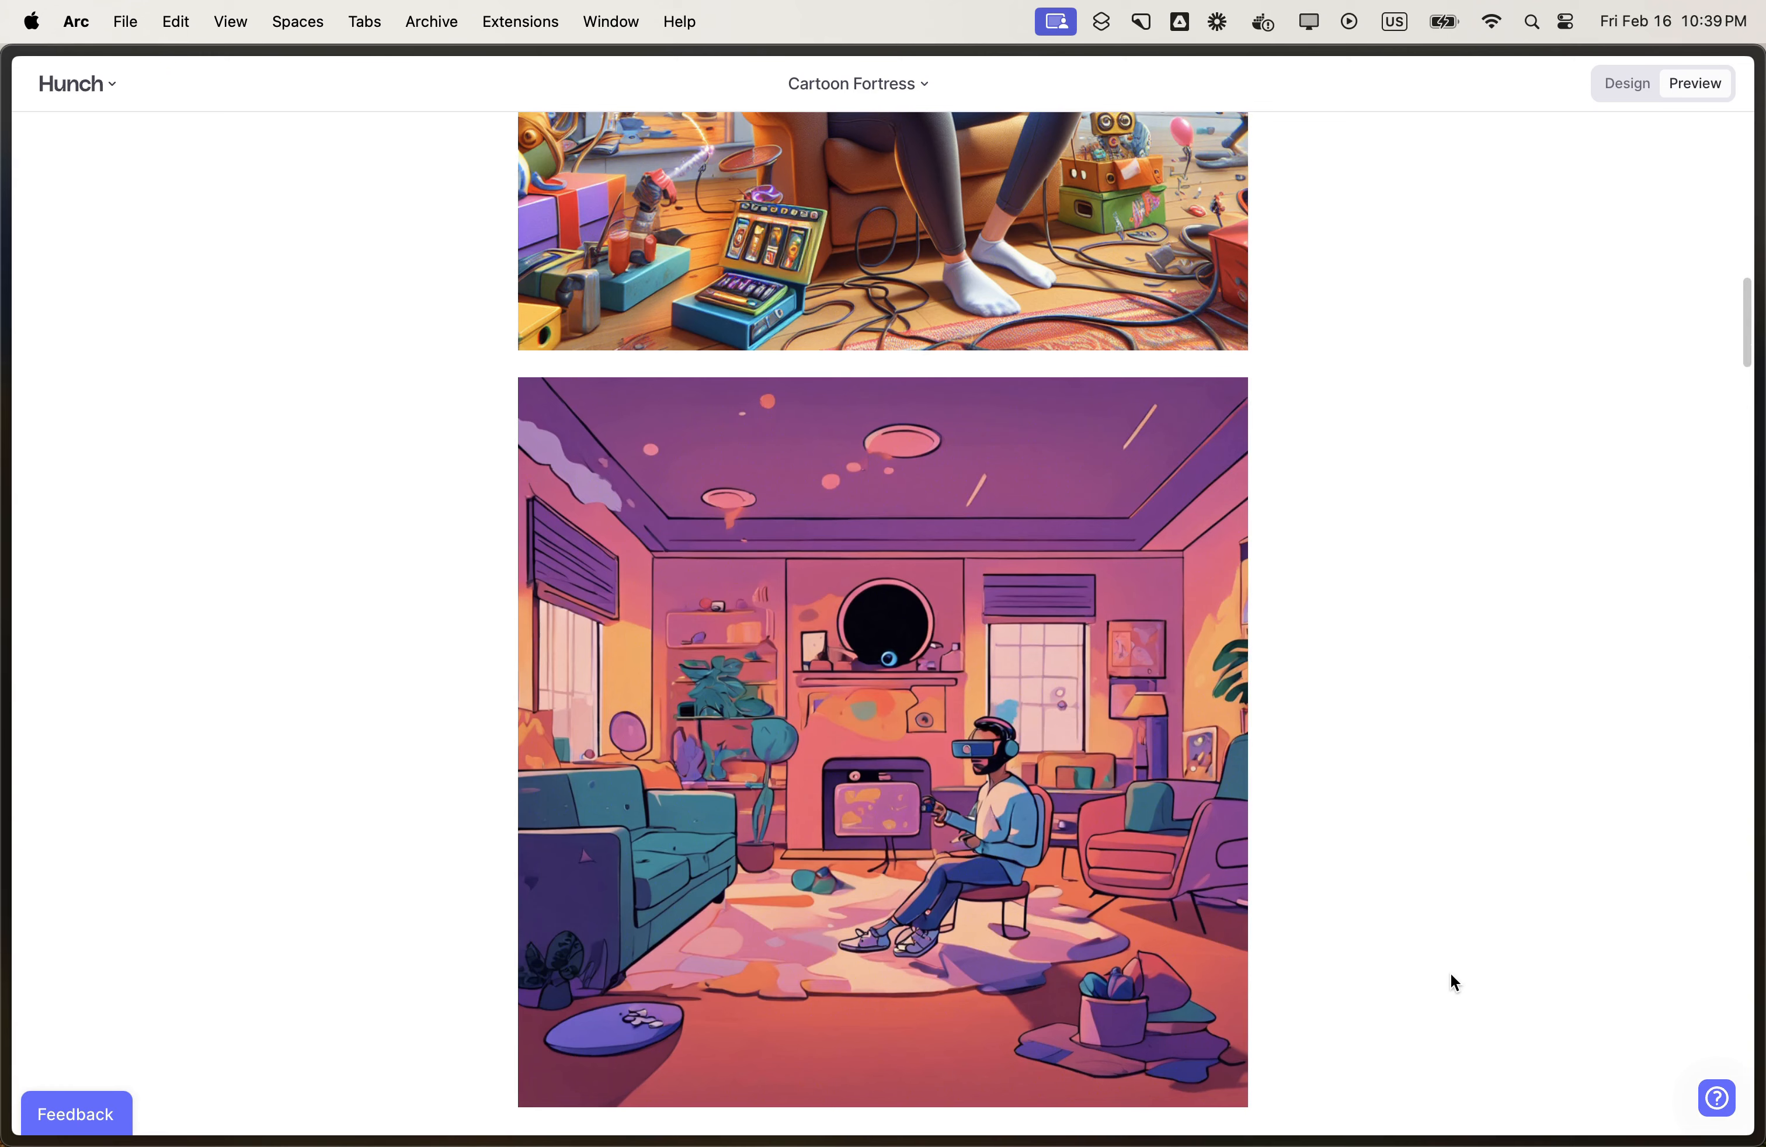
- Return to the design view and append "Output markdown." as a new paragraph to the app store description prompt
{"action": "left_click", "coordinate": [1622, 81]}
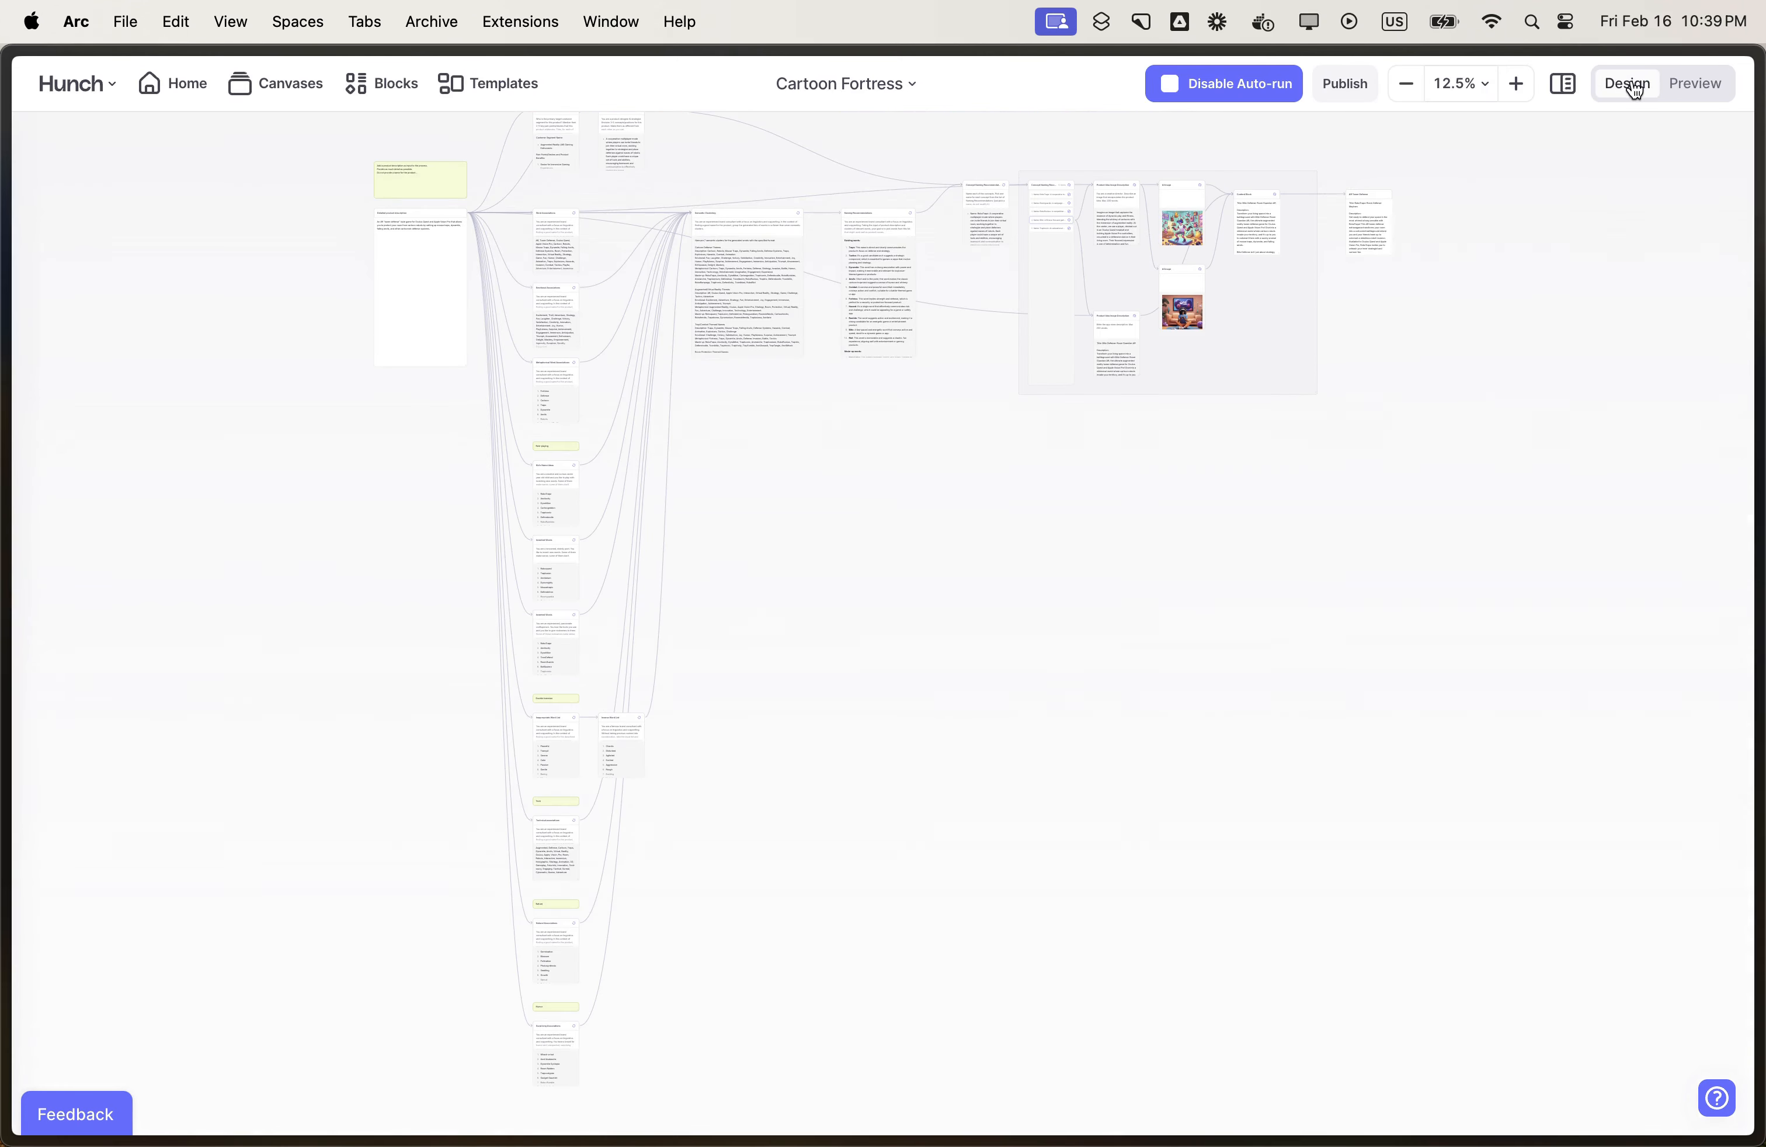
{"action": "scroll", "coordinate": [1147, 470], "scroll_direction": "up", "scroll_amount": 10}
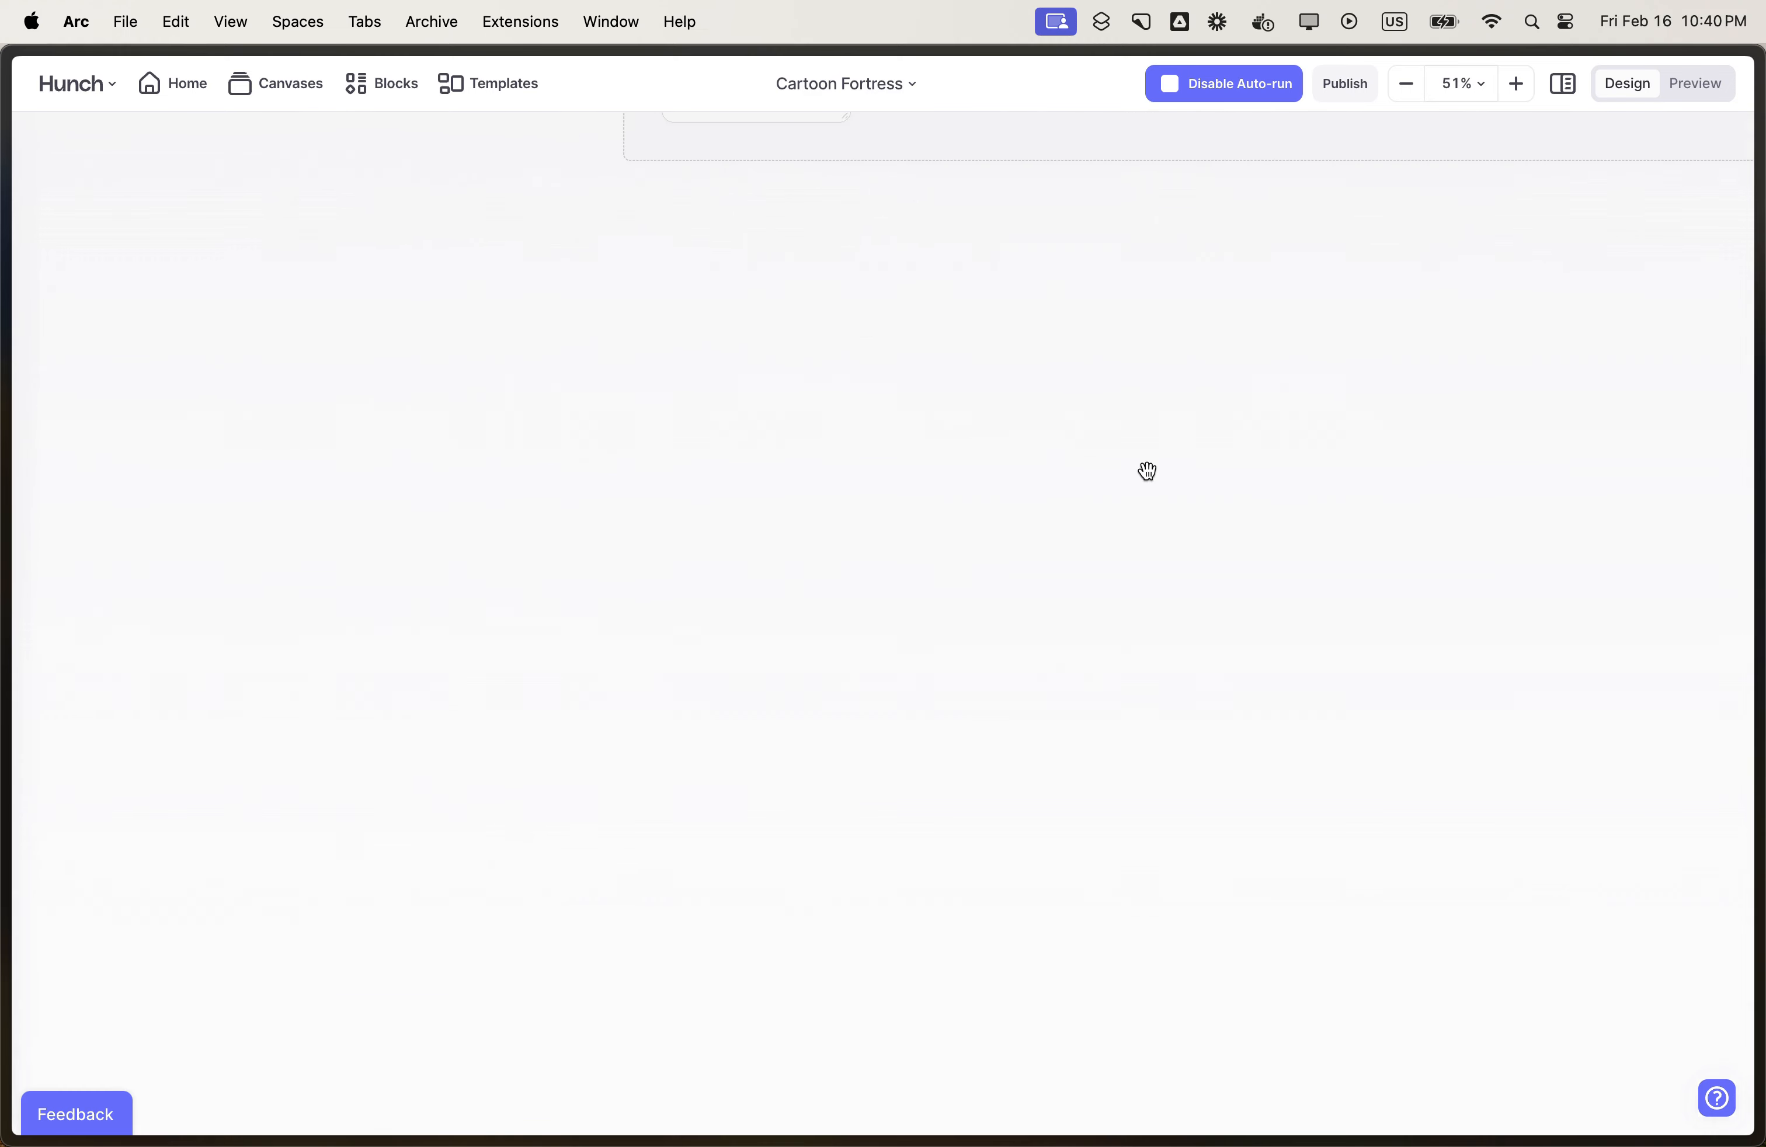
{"action": "scroll", "coordinate": [1147, 470], "scroll_direction": "up", "scroll_amount": 3}
{"action": "left_click", "coordinate": [1033, 249]}
{"action": "left_click", "coordinate": [1030, 230]}
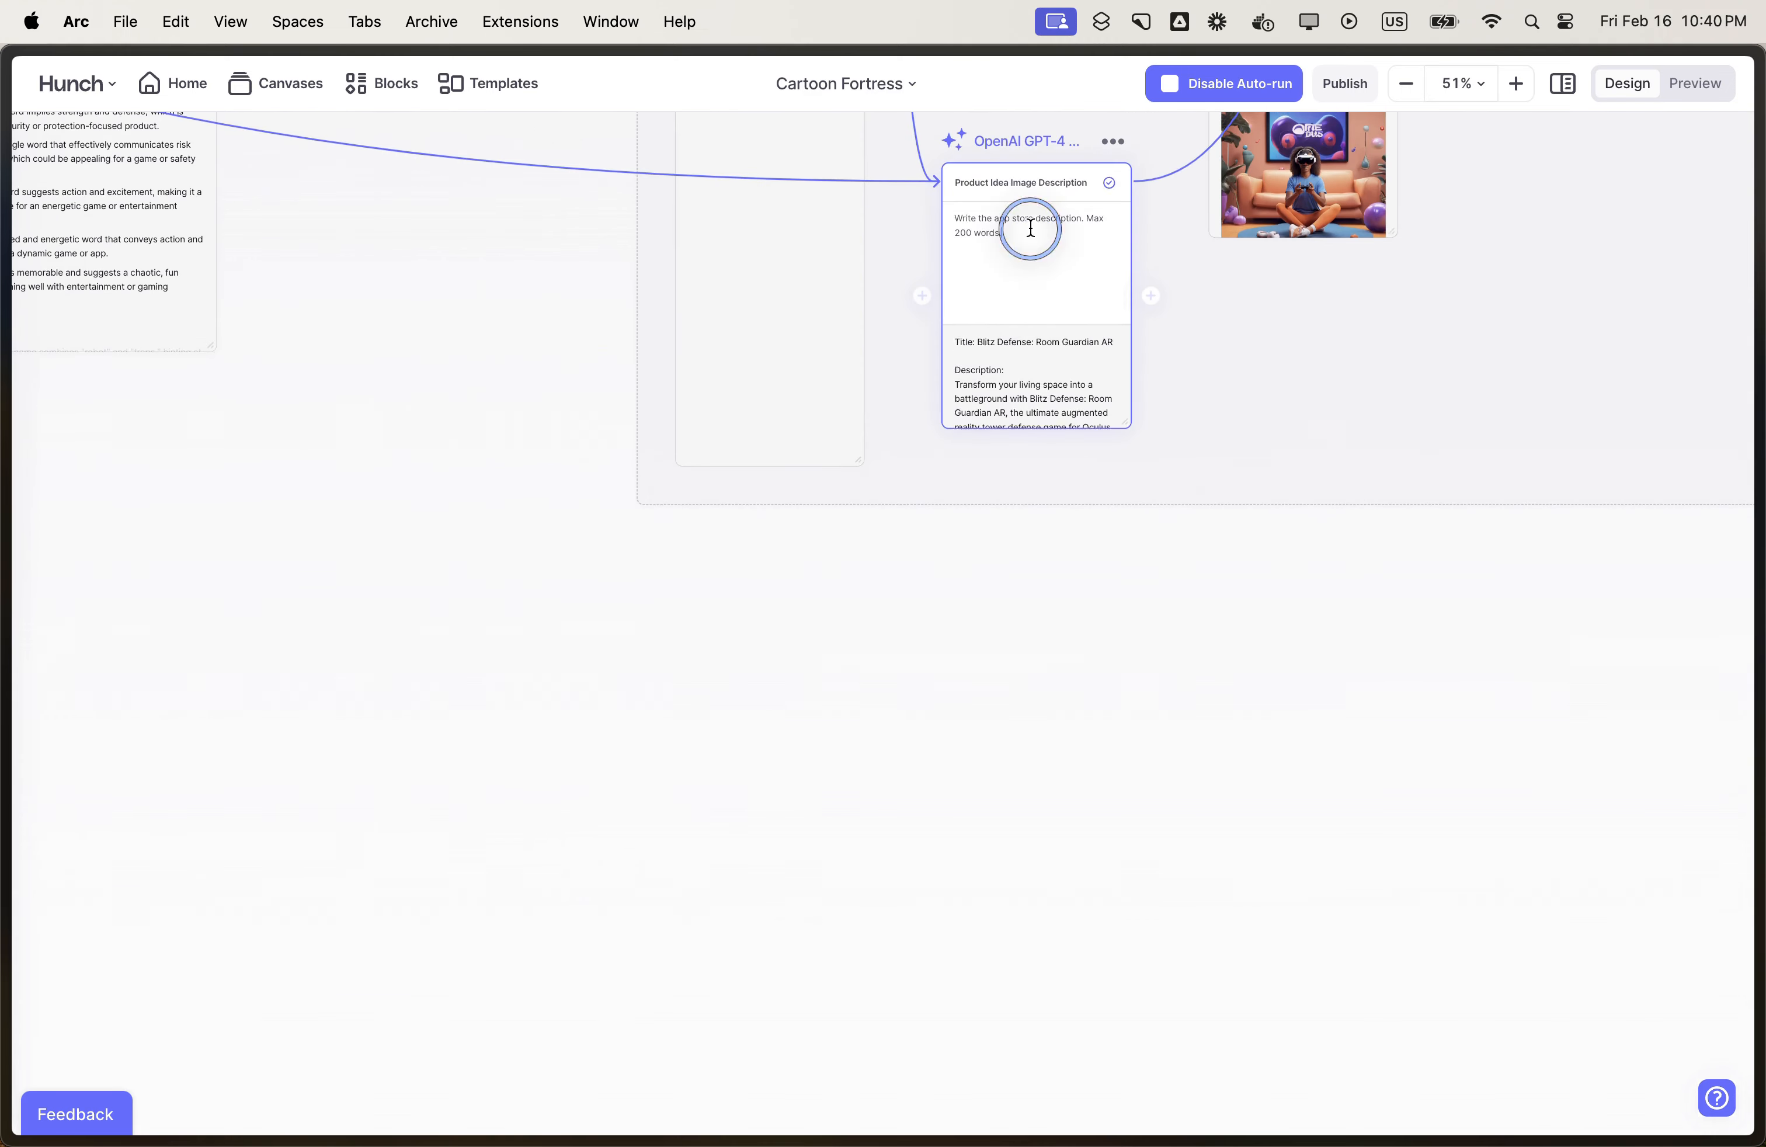
{"action": "key", "text": "Return"}
{"action": "key", "text": "Return"}
{"action": "type", "text": "Output markdown."}
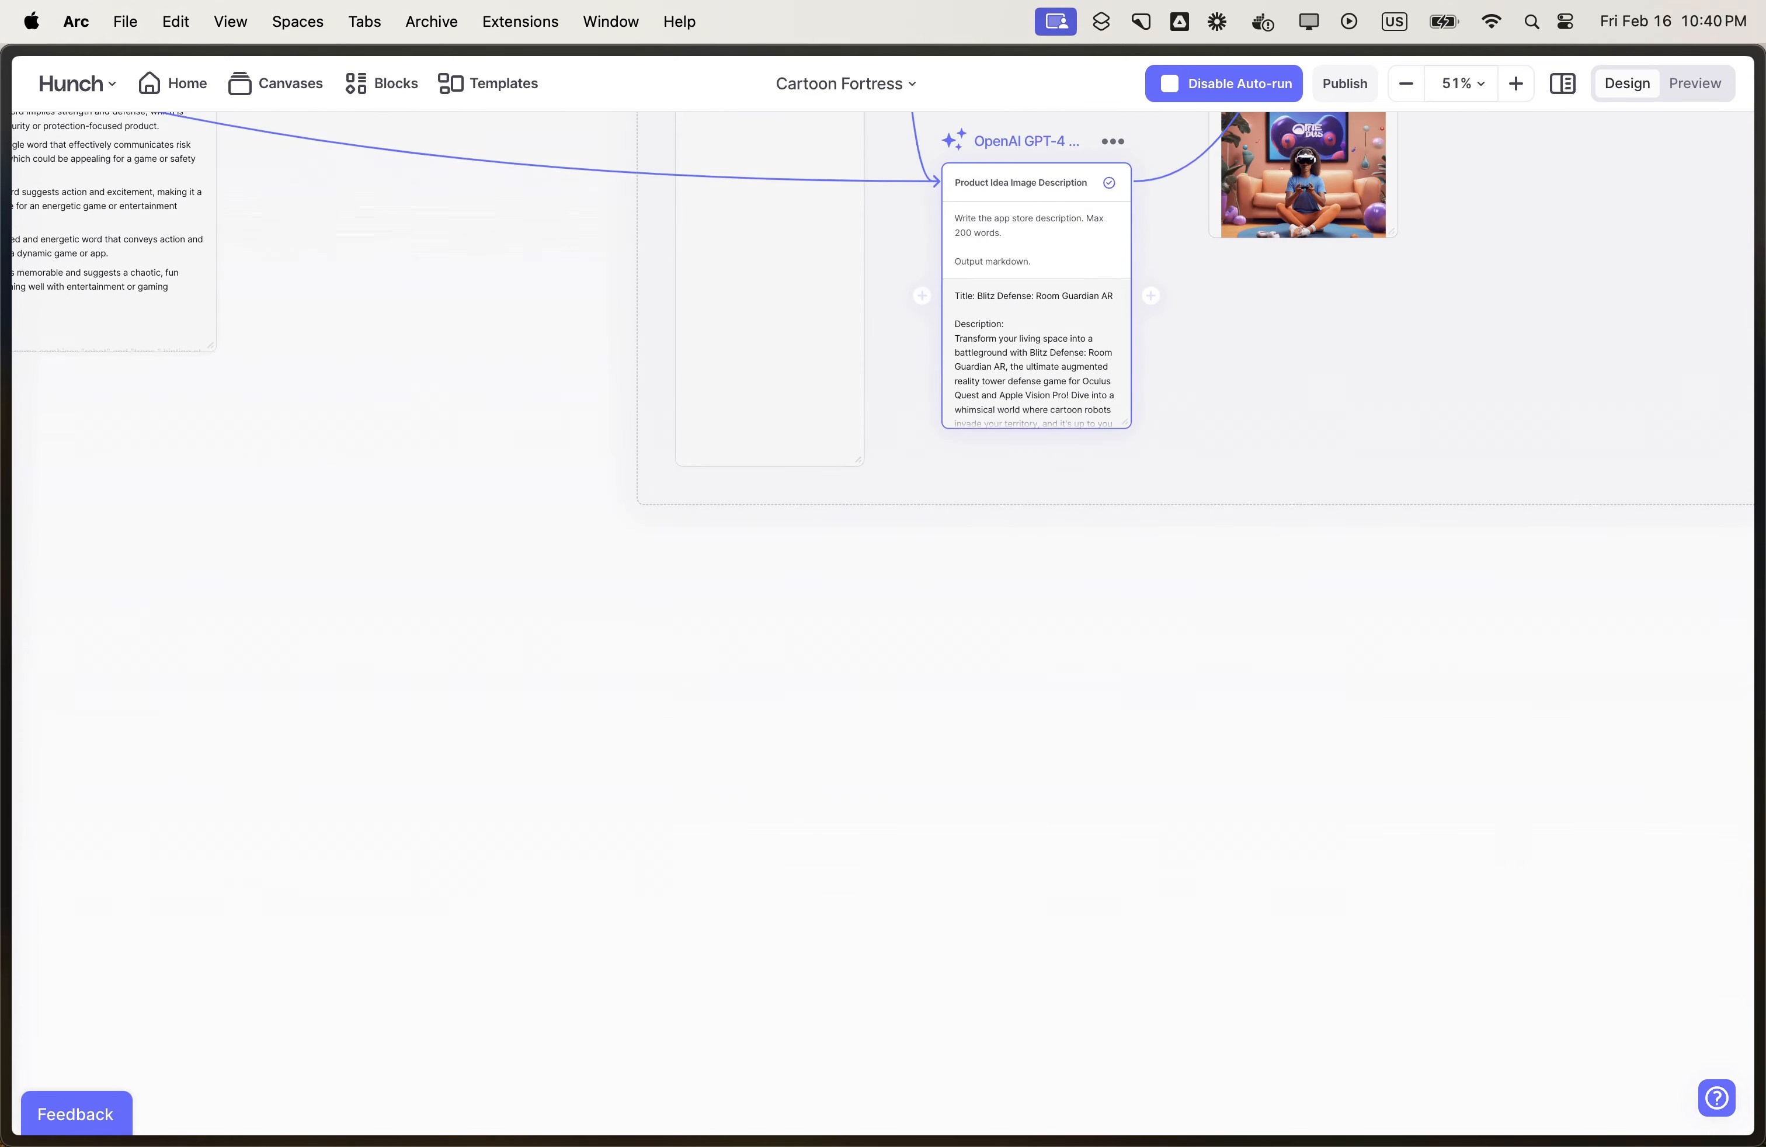
{"action": "scroll", "coordinate": [1421, 403], "scroll_direction": "down", "scroll_amount": 10}
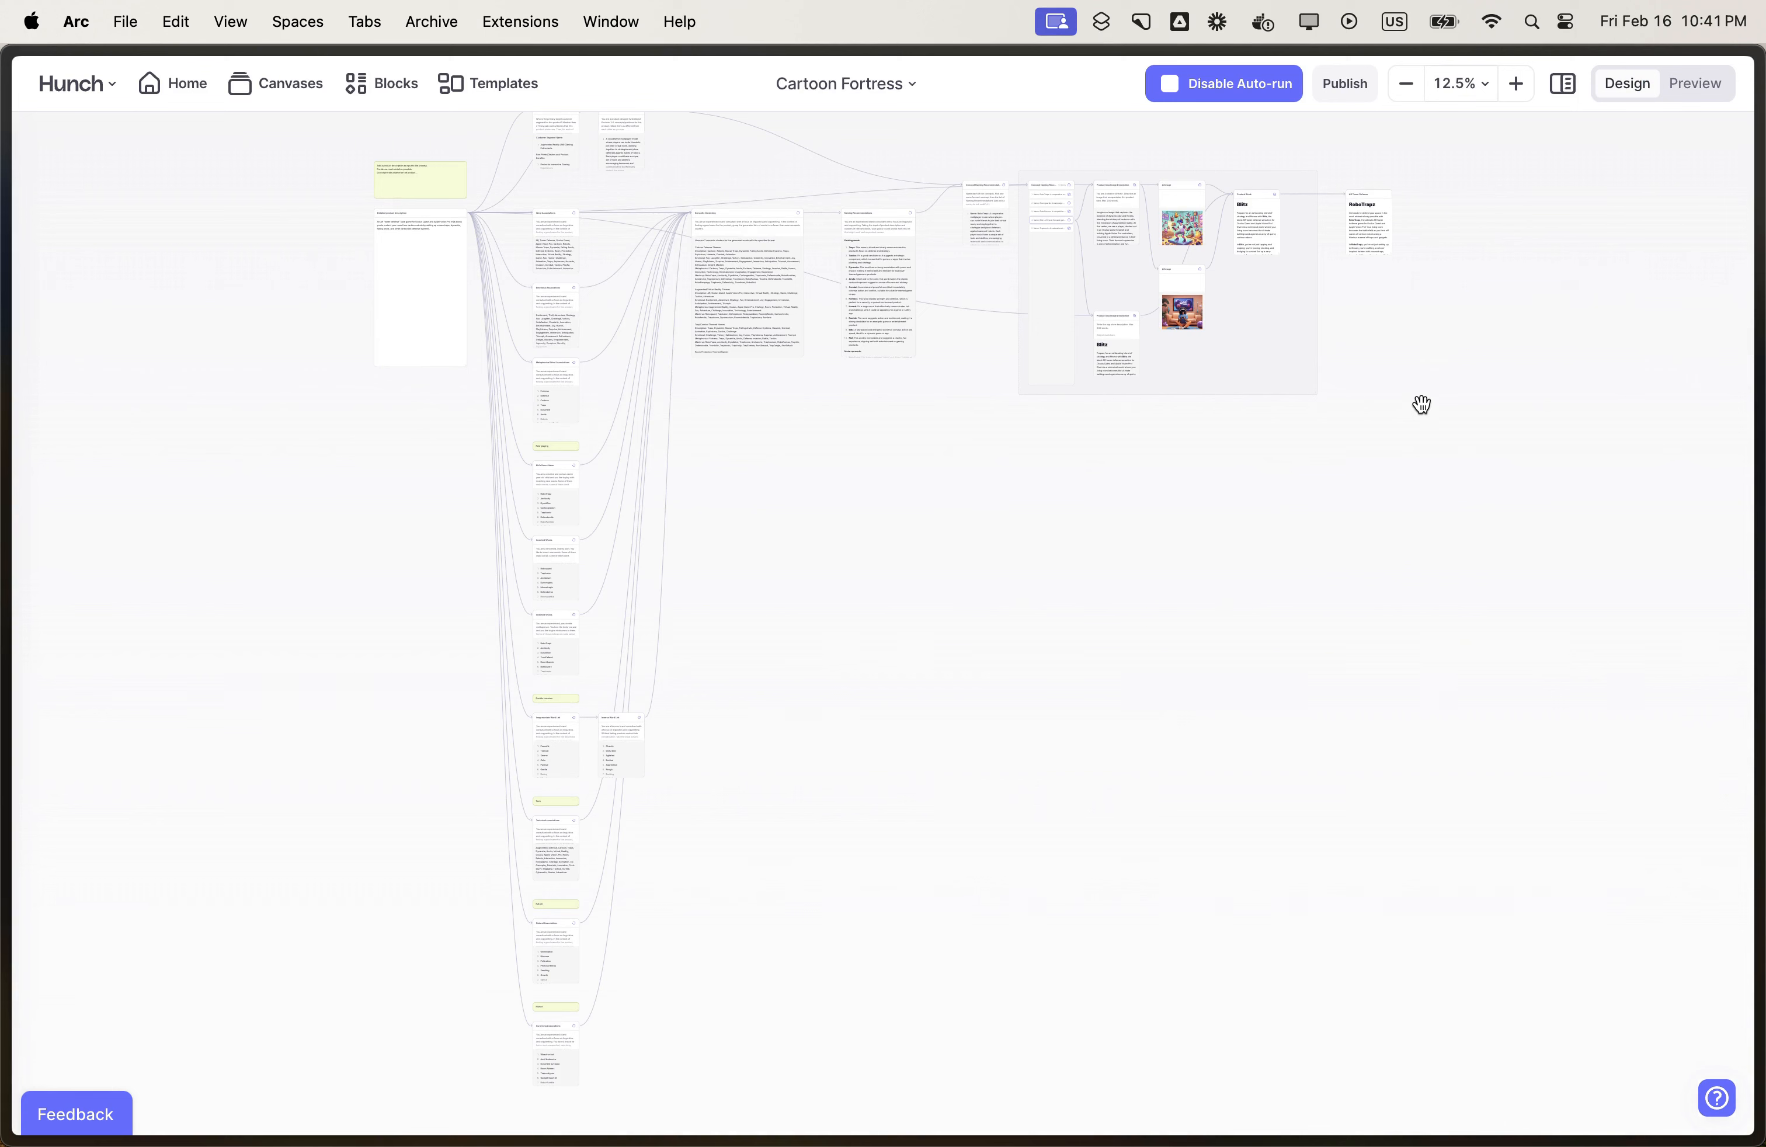